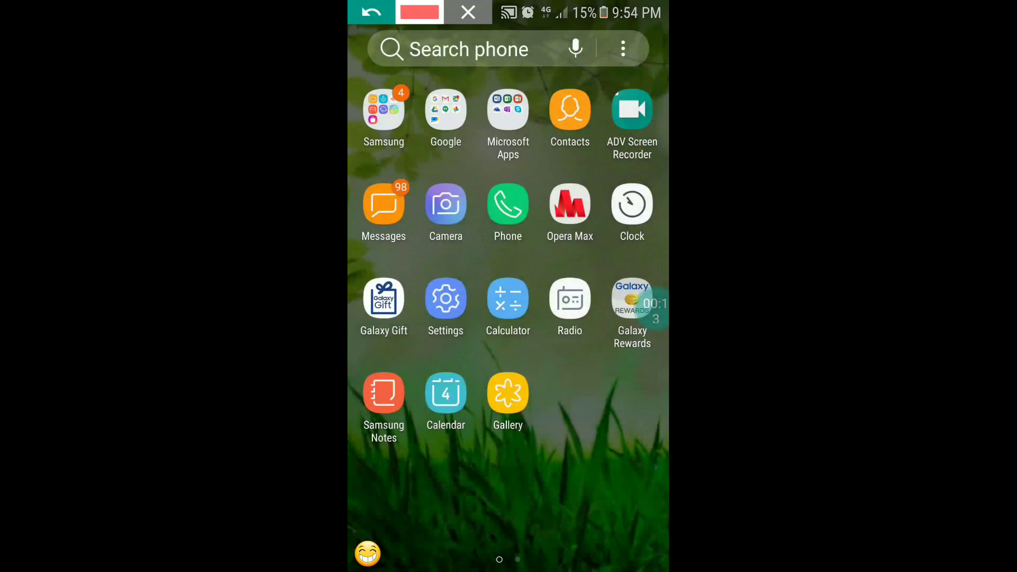
- Browse the home screen, touching the status bar and swiping through the app grid
{"action": "mouse_move", "coordinate": [542, 92]}
{"action": "left_mouse_down"}
{"action": "mouse_move", "coordinate": [398, 95]}
{"action": "mouse_move", "coordinate": [359, 55]}
{"action": "mouse_move", "coordinate": [434, 30]}
{"action": "mouse_move", "coordinate": [600, 32]}
{"action": "mouse_move", "coordinate": [524, 93]}
{"action": "left_mouse_up"}
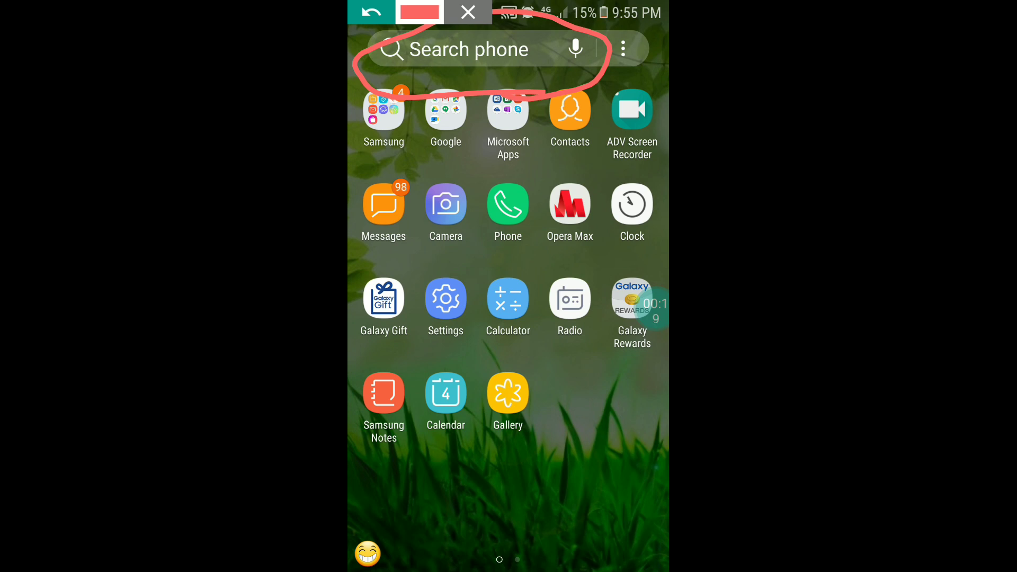
{"action": "left_click", "coordinate": [468, 12]}
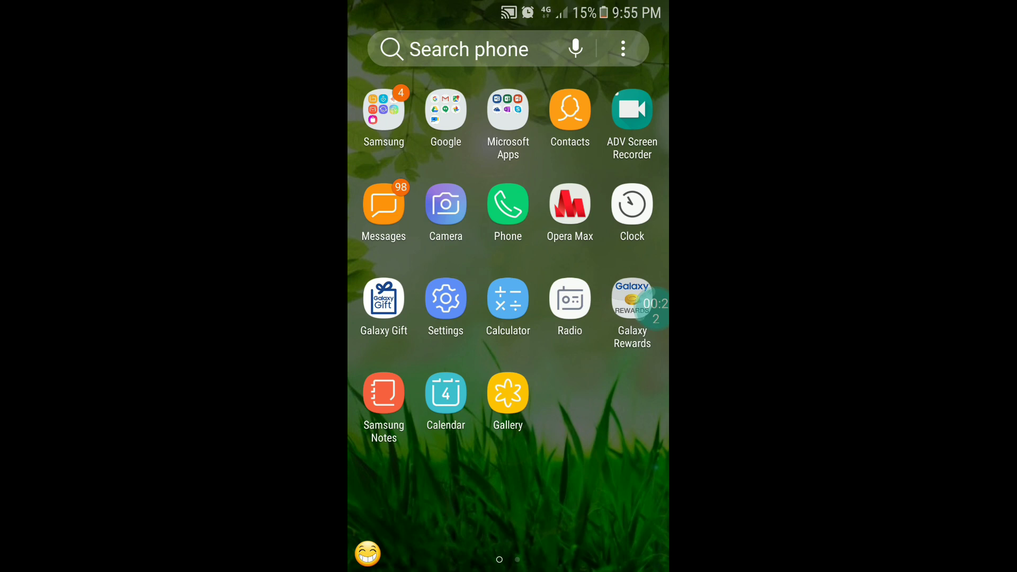
{"action": "left_click", "coordinate": [652, 310]}
{"action": "left_click", "coordinate": [634, 365]}
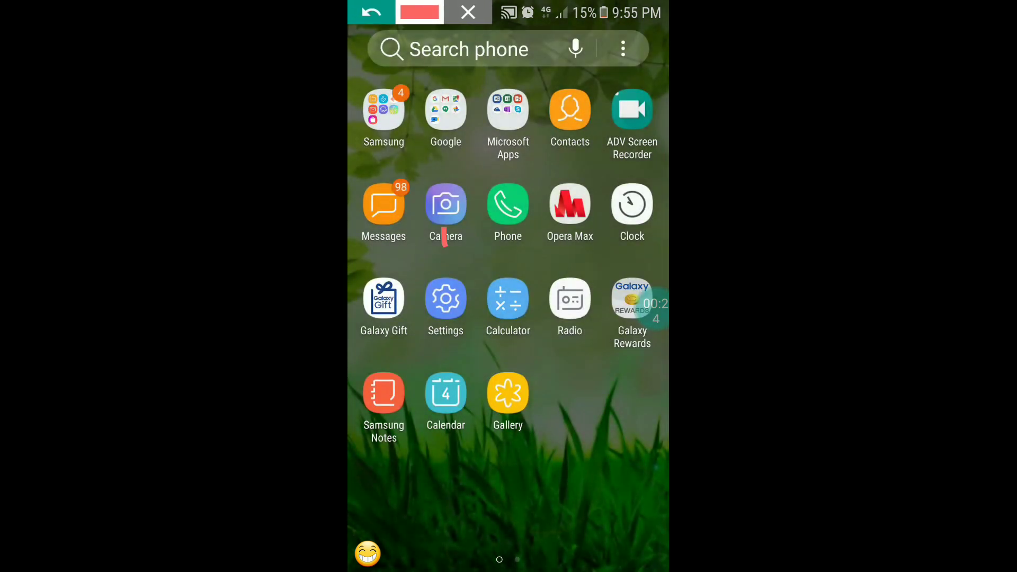
{"action": "mouse_move", "coordinate": [446, 245]}
{"action": "left_mouse_down"}
{"action": "mouse_move", "coordinate": [463, 69]}
{"action": "mouse_move", "coordinate": [488, 130]}
{"action": "left_mouse_up"}
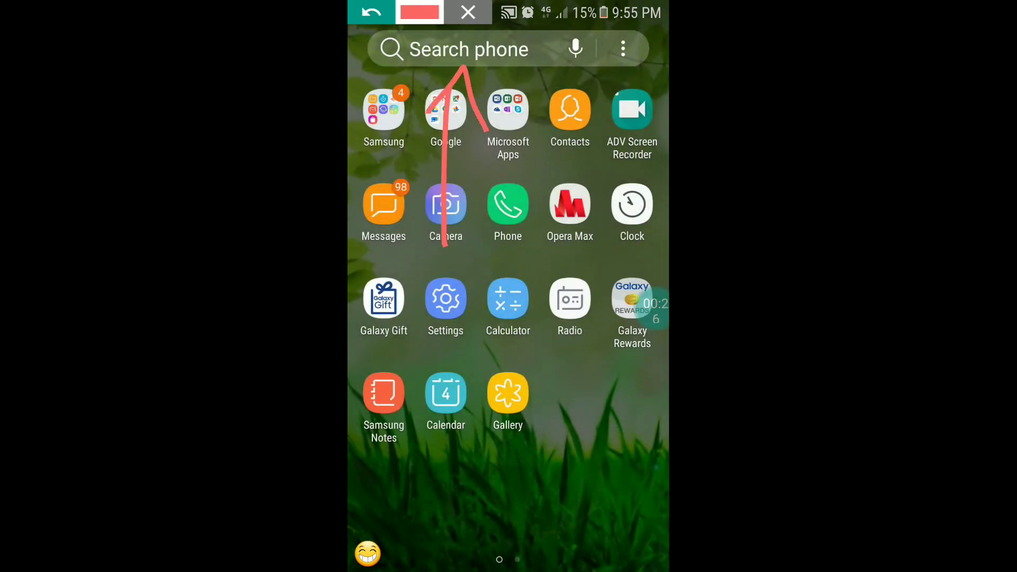
{"action": "left_click", "coordinate": [469, 12]}
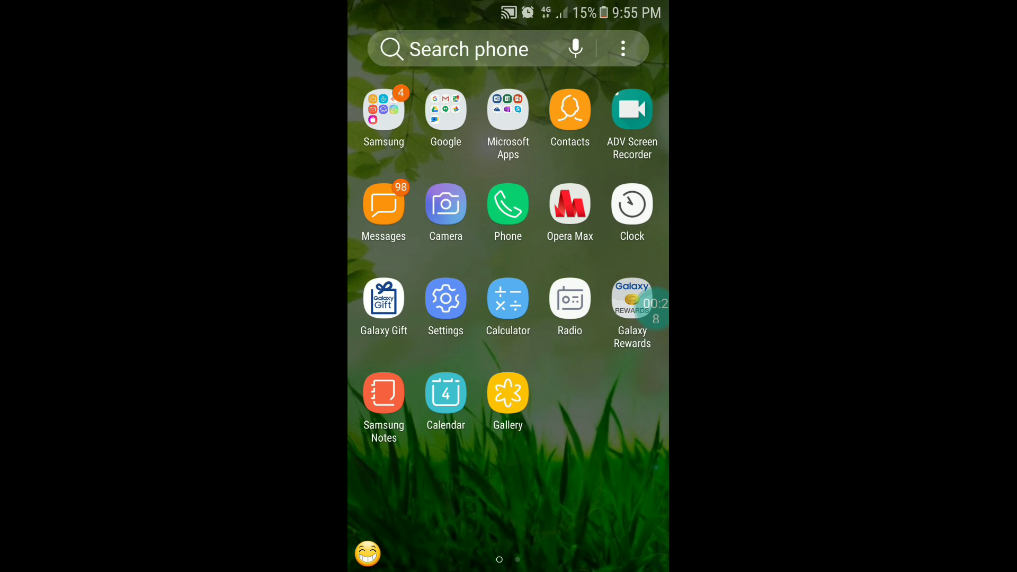
{"action": "mouse_move", "coordinate": [368, 554]}
{"action": "left_mouse_down"}
{"action": "mouse_move", "coordinate": [489, 175]}
{"action": "mouse_move", "coordinate": [477, 208]}
{"action": "left_mouse_up"}
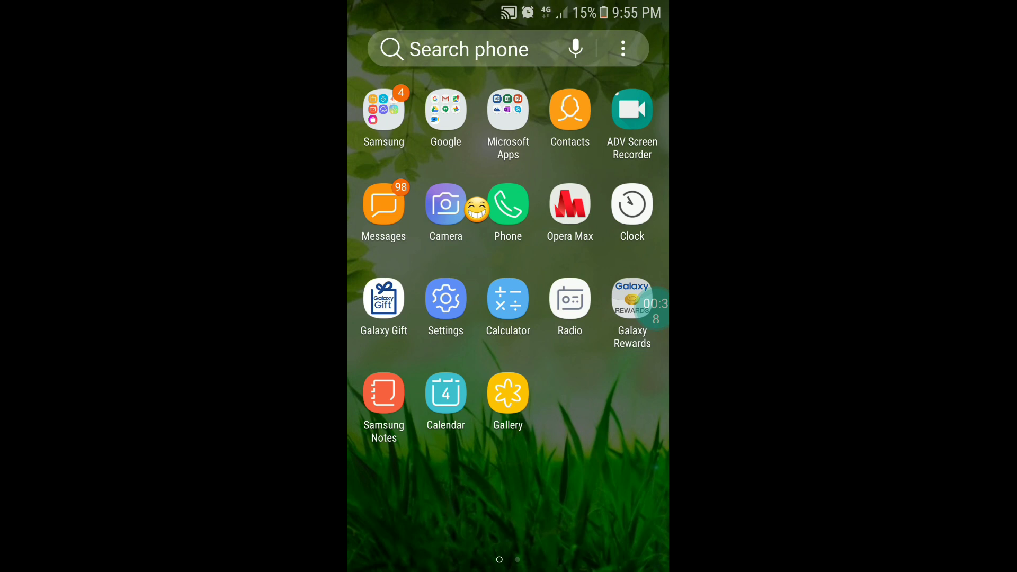
{"action": "left_click_drag", "start_coordinate": [478, 208], "coordinate": [461, 56]}
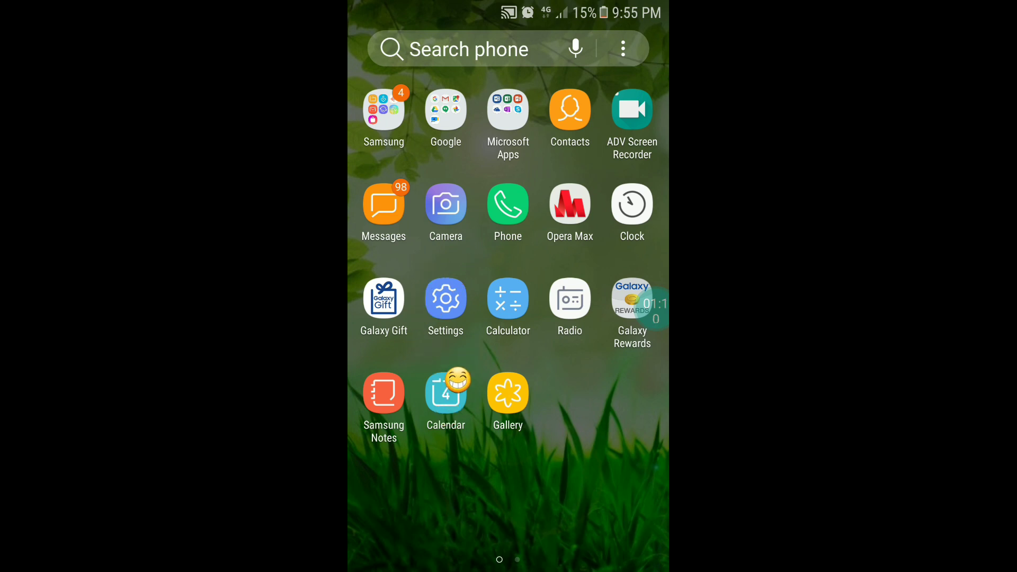
- View About phone (model SM-G610F/DS) in Settings, then return home to the app grid
{"action": "left_click", "coordinate": [446, 300]}
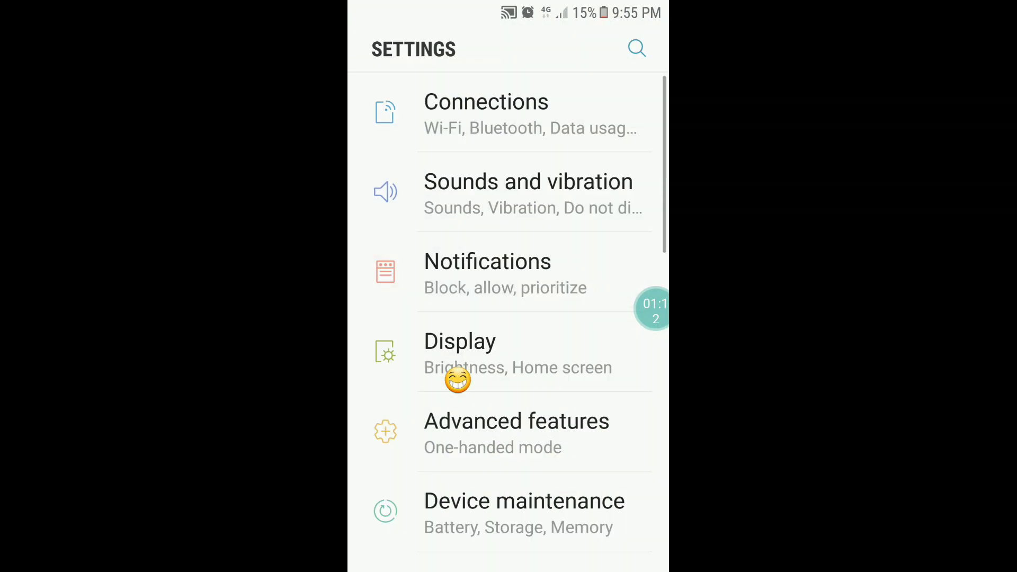
{"action": "scroll", "coordinate": [458, 380], "scroll_direction": "down", "scroll_amount": 10}
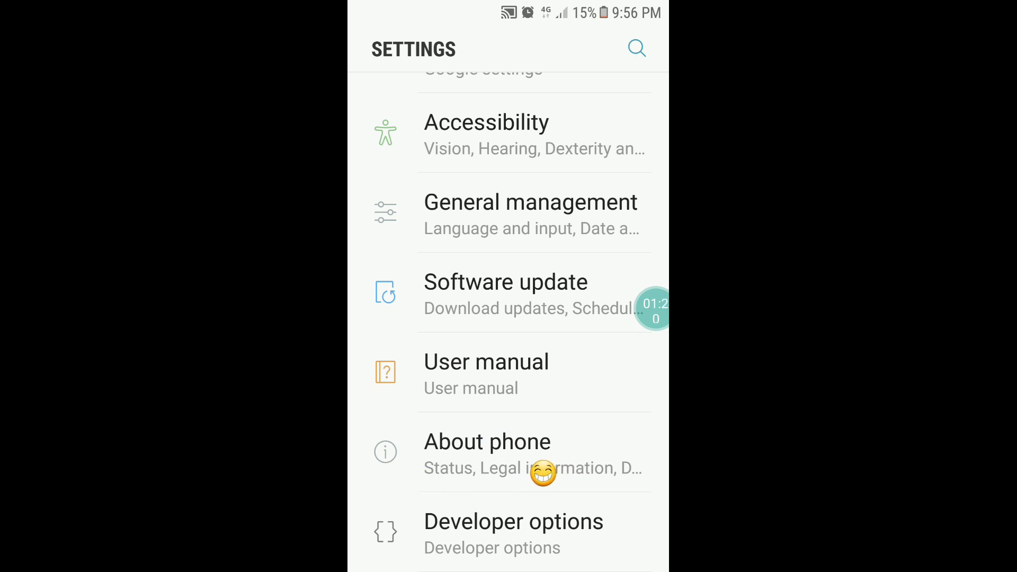
{"action": "left_click", "coordinate": [543, 457]}
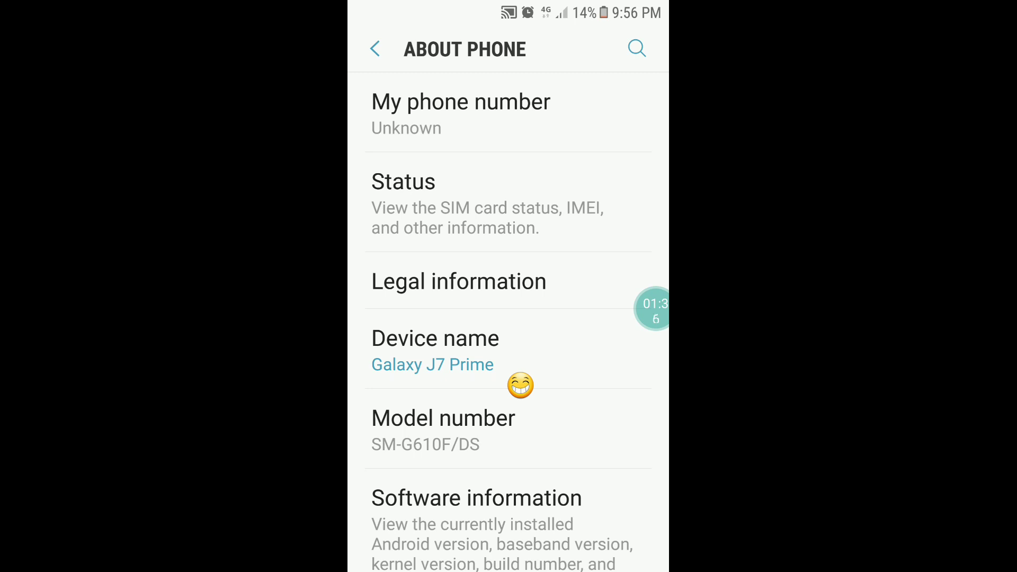
{"action": "scroll", "coordinate": [520, 385], "scroll_direction": "down", "scroll_amount": 1}
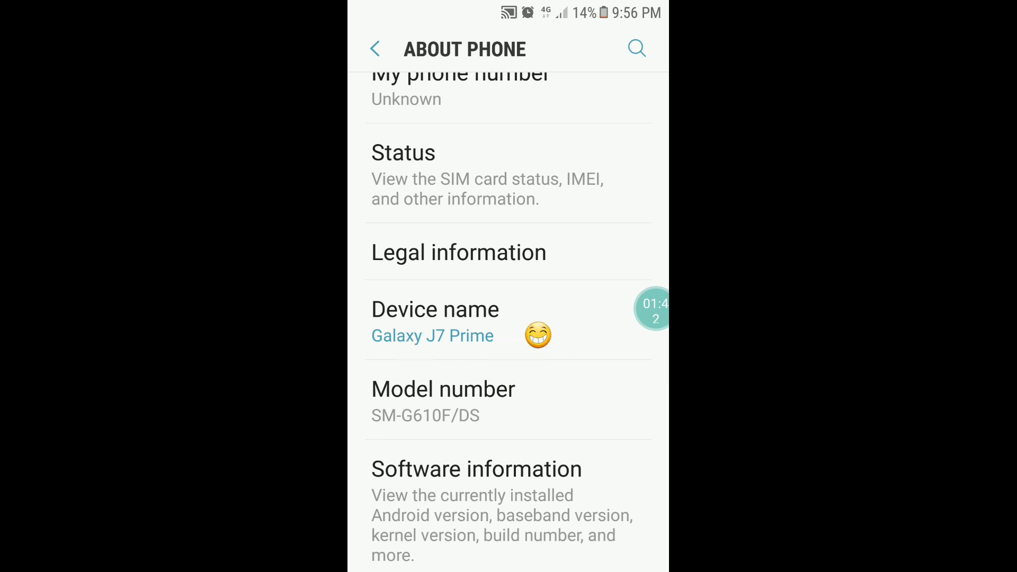
{"action": "key", "text": "Escape"}
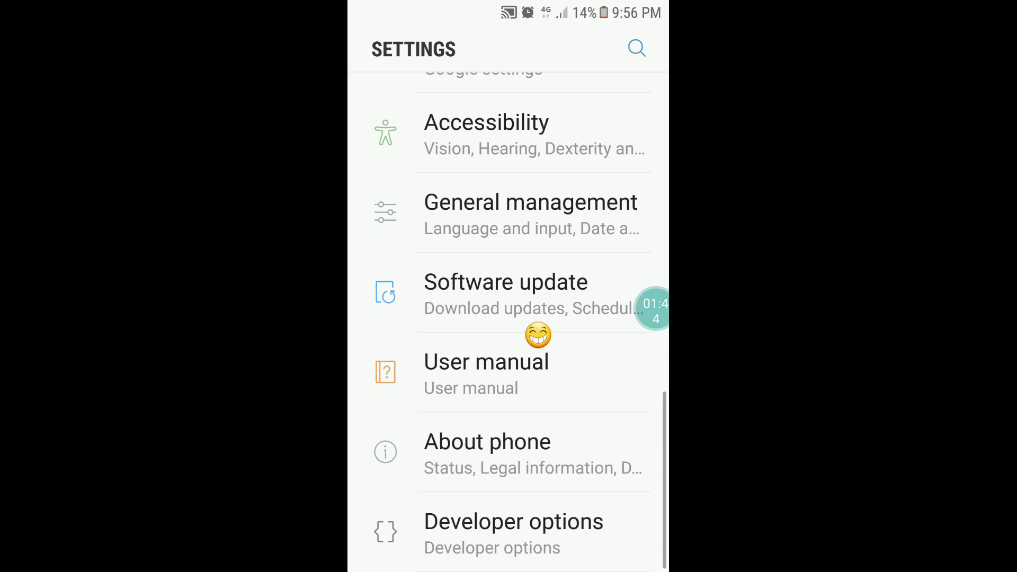
{"action": "key", "text": "Home"}
{"action": "left_click_drag", "start_coordinate": [508, 478], "coordinate": [508, 238]}
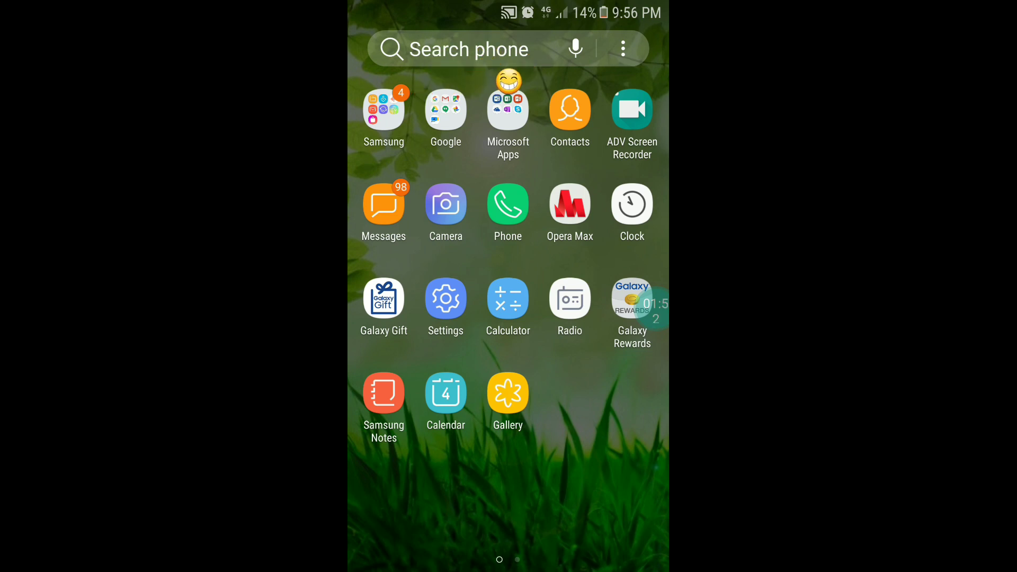
- Open Search phone, showing recent searches facebook, camera and audio
{"action": "left_click", "coordinate": [468, 50]}
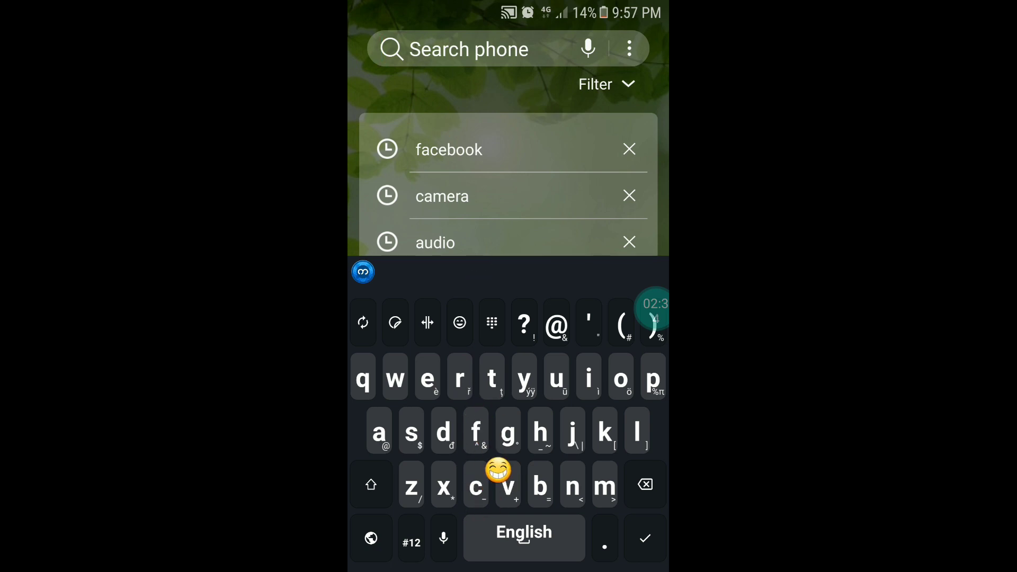
{"action": "type", "text": "f"}
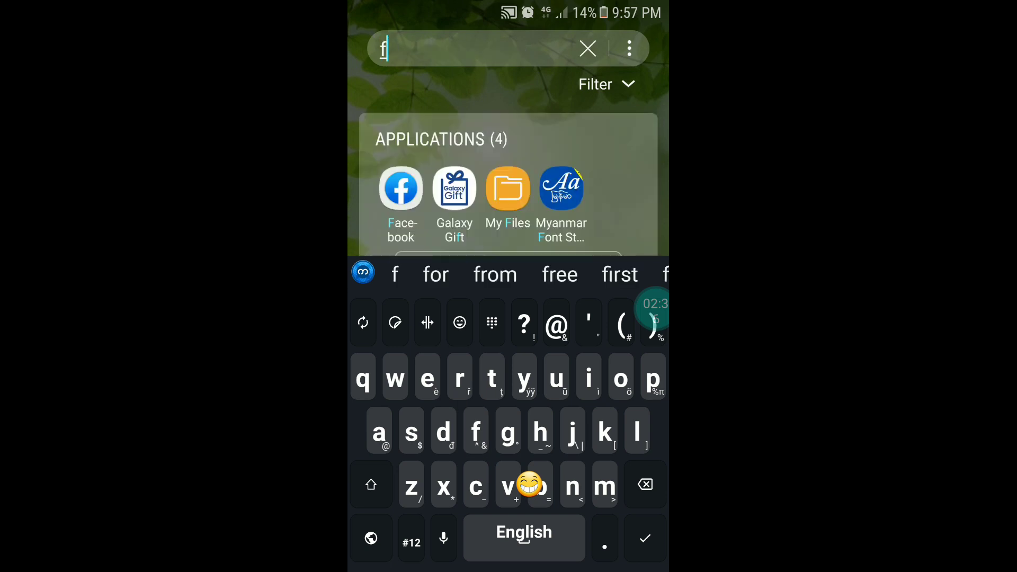
{"action": "type", "text": "ace"}
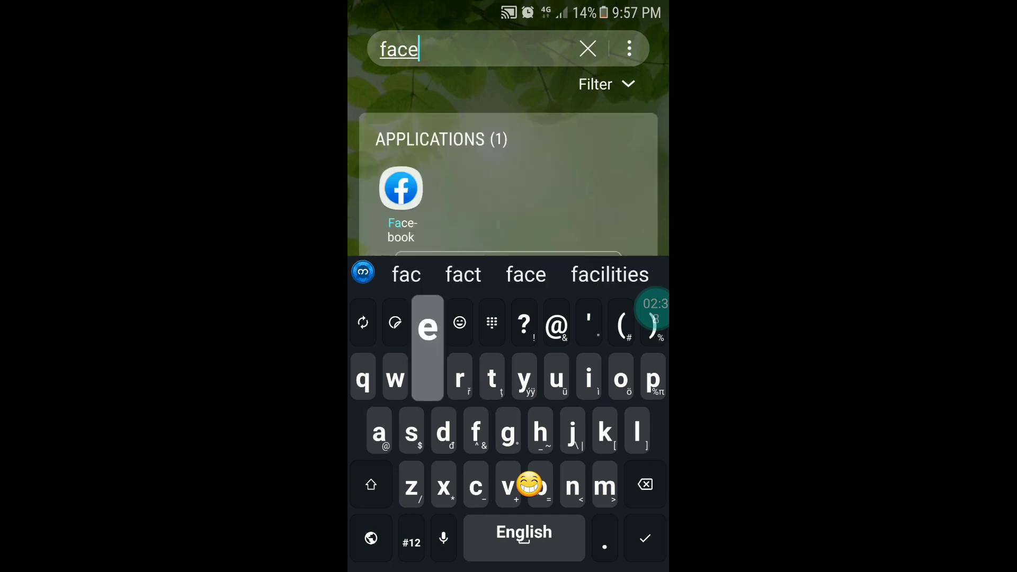
{"action": "type", "text": "b"}
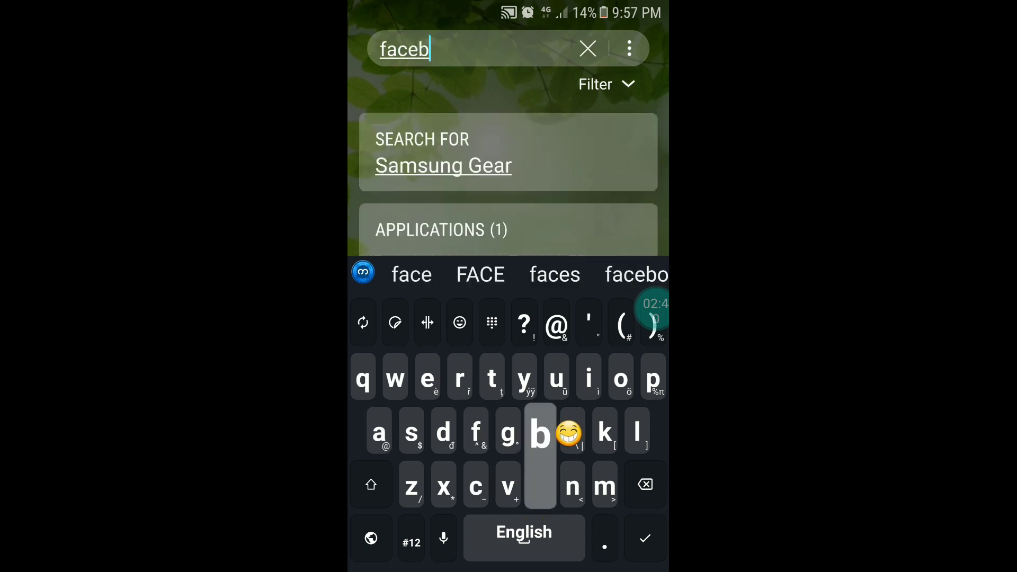
{"action": "type", "text": "ook"}
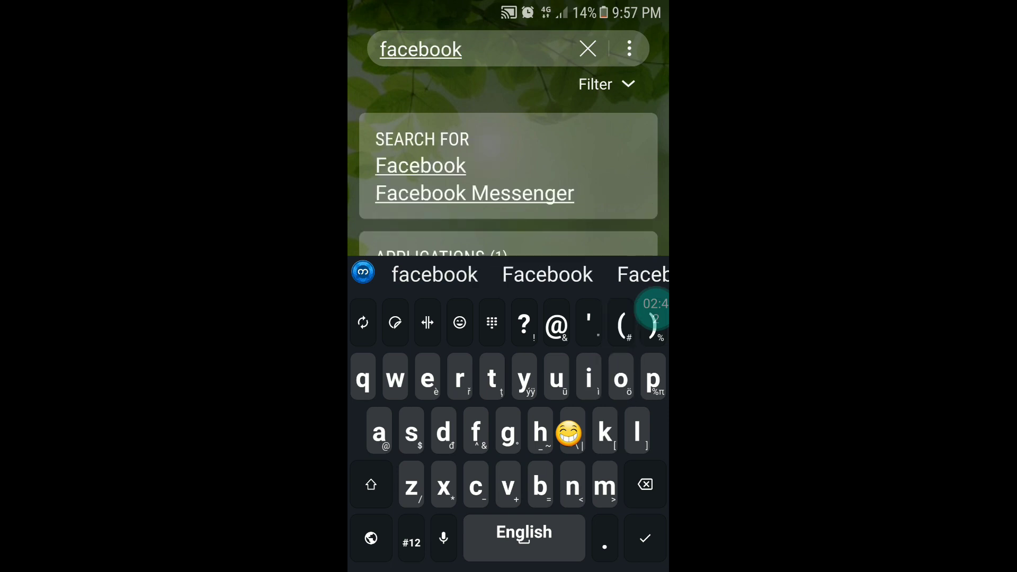
- Search for 'facebook' to get Facebook and Facebook Messenger suggestions and the Facebook app
{"action": "left_click", "coordinate": [495, 219]}
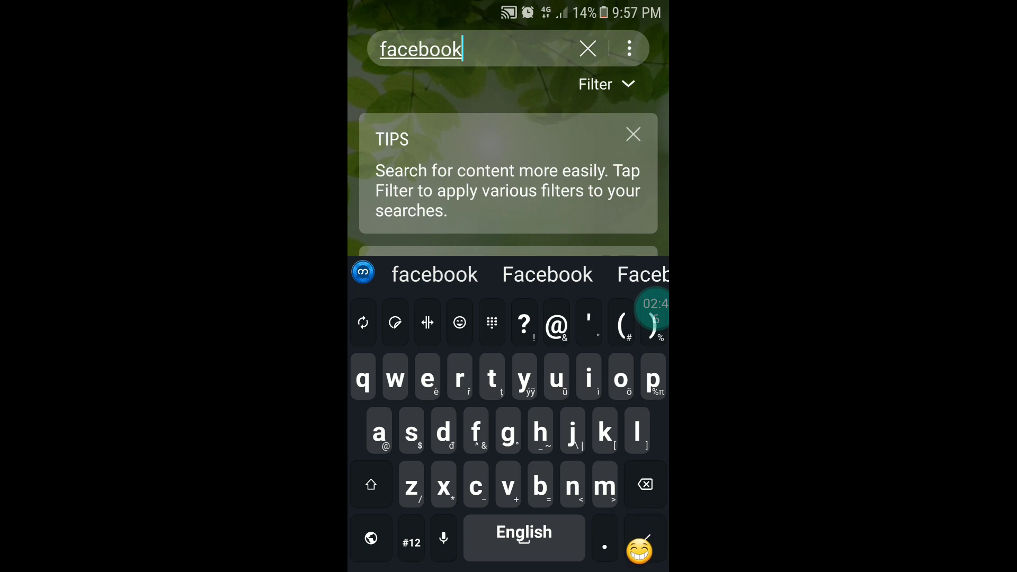
{"action": "left_click", "coordinate": [645, 539]}
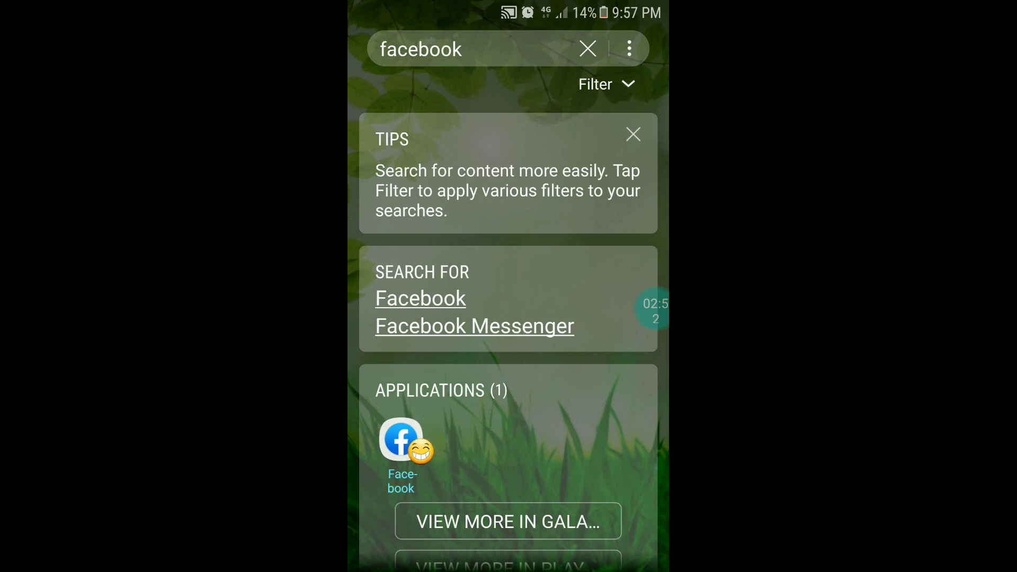
{"action": "scroll", "coordinate": [421, 454], "scroll_direction": "down", "scroll_amount": 5}
{"action": "scroll", "coordinate": [424, 453], "scroll_direction": "down", "scroll_amount": 5}
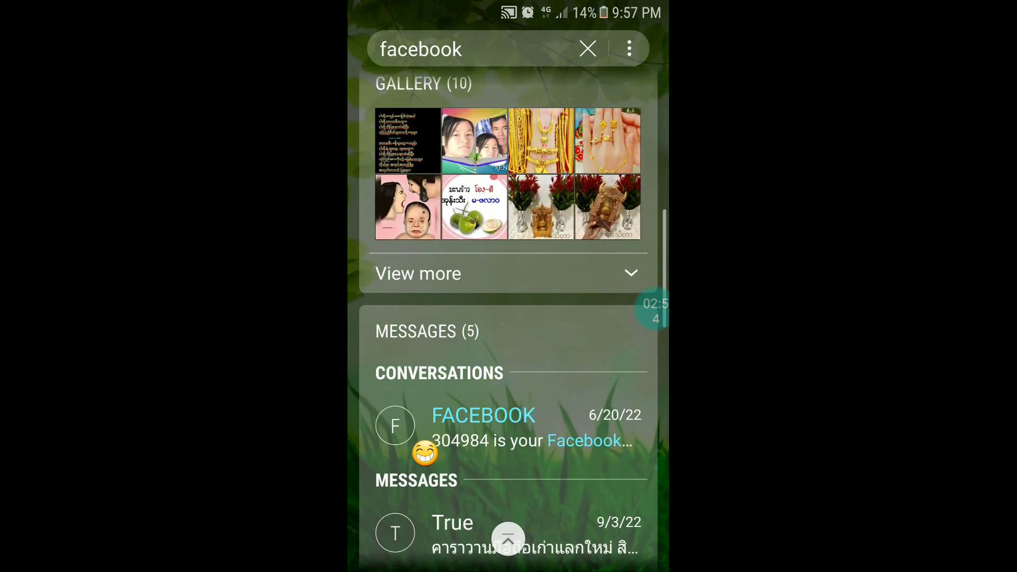
{"action": "scroll", "coordinate": [424, 453], "scroll_direction": "down", "scroll_amount": 5}
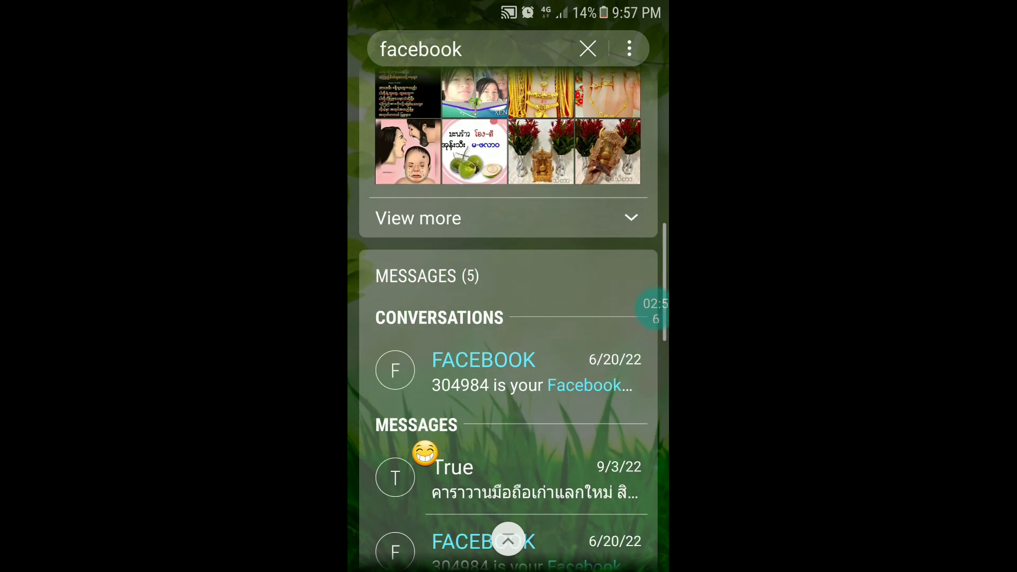
{"action": "scroll", "coordinate": [425, 453], "scroll_direction": "down", "scroll_amount": 3}
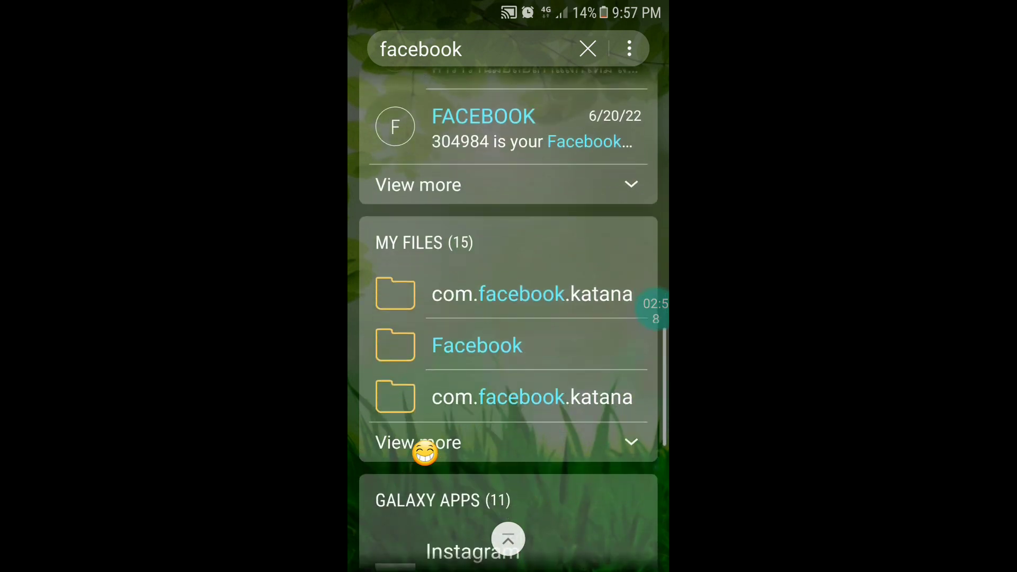
{"action": "scroll", "coordinate": [425, 453], "scroll_direction": "down", "scroll_amount": 3}
{"action": "scroll", "coordinate": [424, 453], "scroll_direction": "down", "scroll_amount": 5}
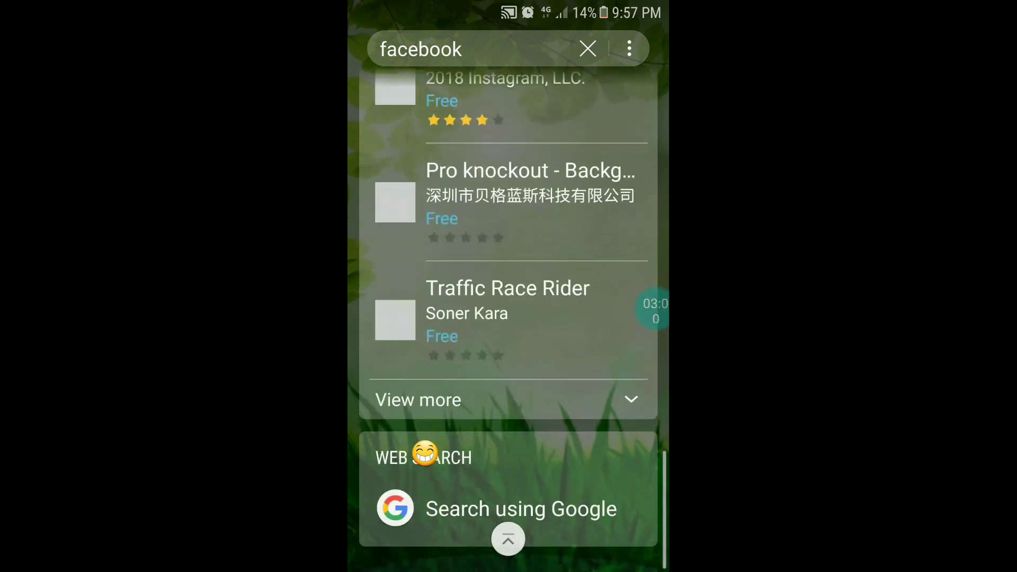
{"action": "scroll", "coordinate": [424, 453], "scroll_direction": "up", "scroll_amount": 8}
{"action": "scroll", "coordinate": [425, 453], "scroll_direction": "up", "scroll_amount": 8}
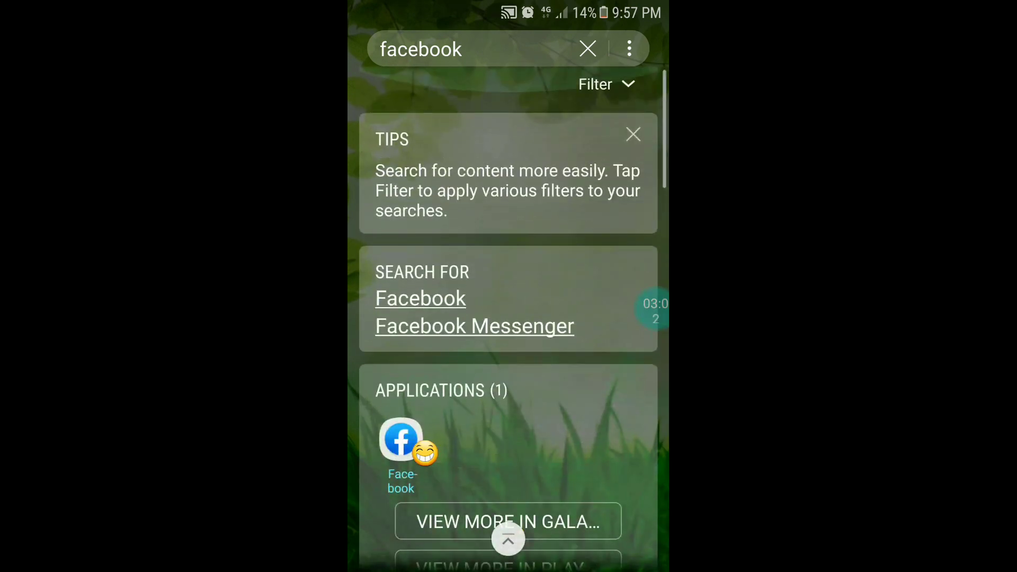
{"action": "scroll", "coordinate": [425, 453], "scroll_direction": "down", "scroll_amount": 2}
{"action": "scroll", "coordinate": [425, 453], "scroll_direction": "down", "scroll_amount": 2}
{"action": "scroll", "coordinate": [425, 453], "scroll_direction": "up", "scroll_amount": 6}
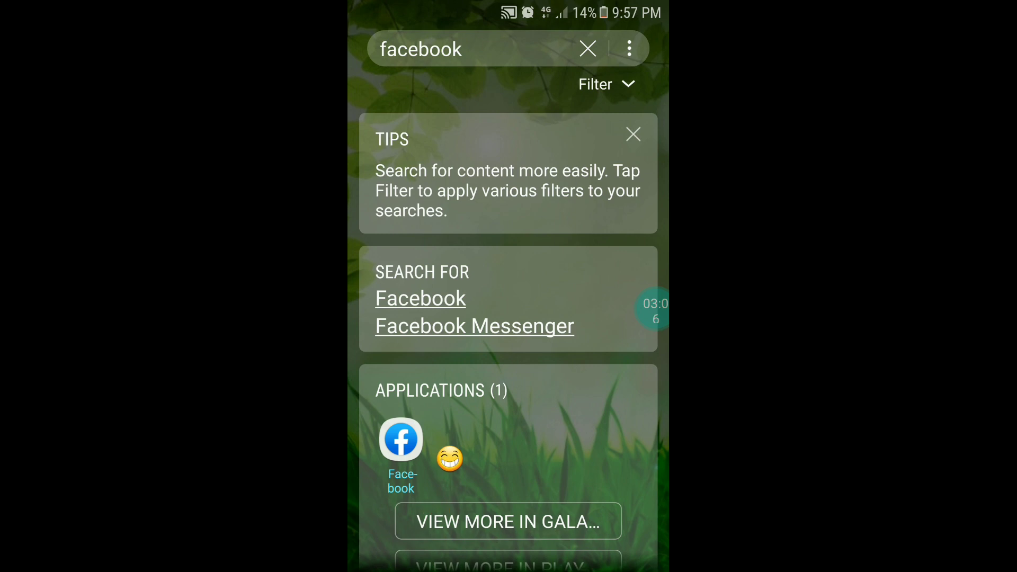
{"action": "scroll", "coordinate": [508, 318], "scroll_direction": "down", "scroll_amount": 5}
{"action": "scroll", "coordinate": [508, 318], "scroll_direction": "down", "scroll_amount": 5}
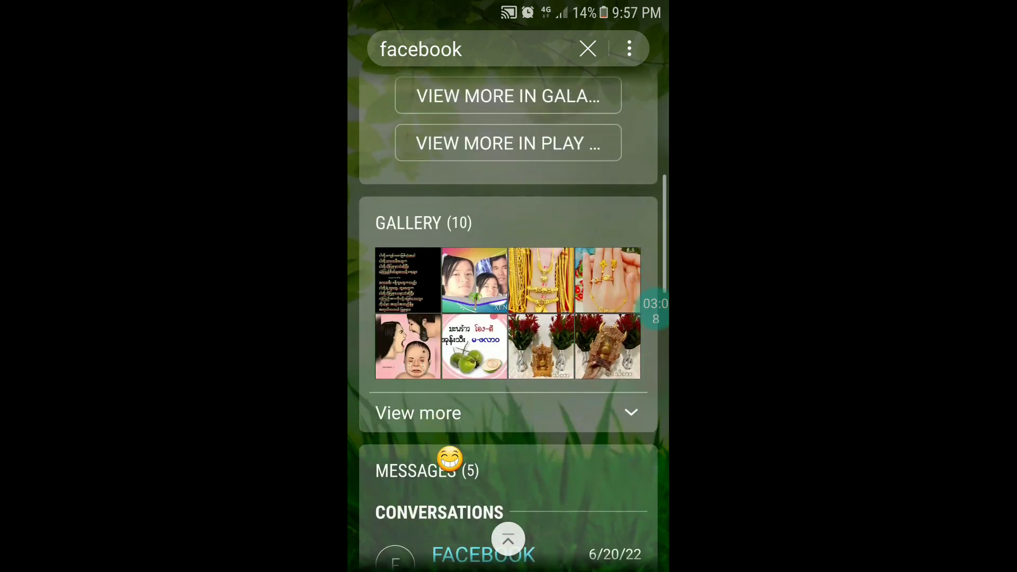
{"action": "scroll", "coordinate": [509, 318], "scroll_direction": "down", "scroll_amount": 3}
{"action": "scroll", "coordinate": [509, 318], "scroll_direction": "up", "scroll_amount": 3}
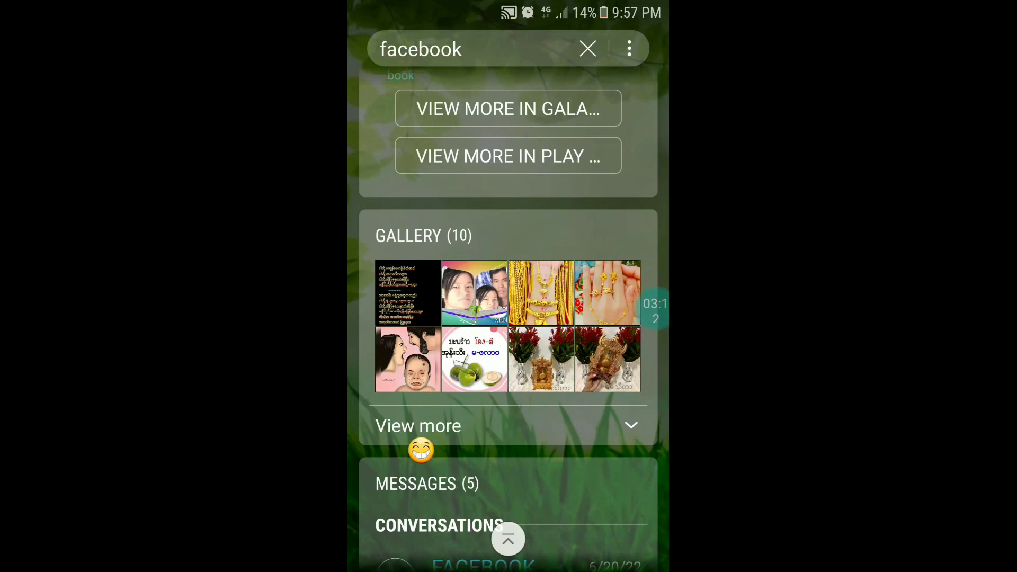
{"action": "scroll", "coordinate": [451, 409], "scroll_direction": "down", "scroll_amount": 2}
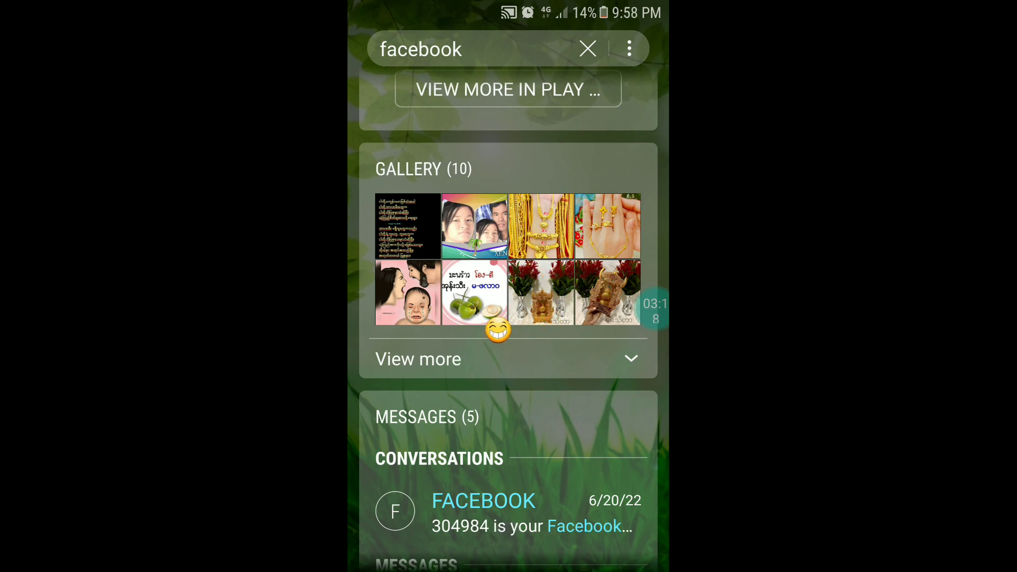
{"action": "scroll", "coordinate": [421, 423], "scroll_direction": "down", "scroll_amount": 3}
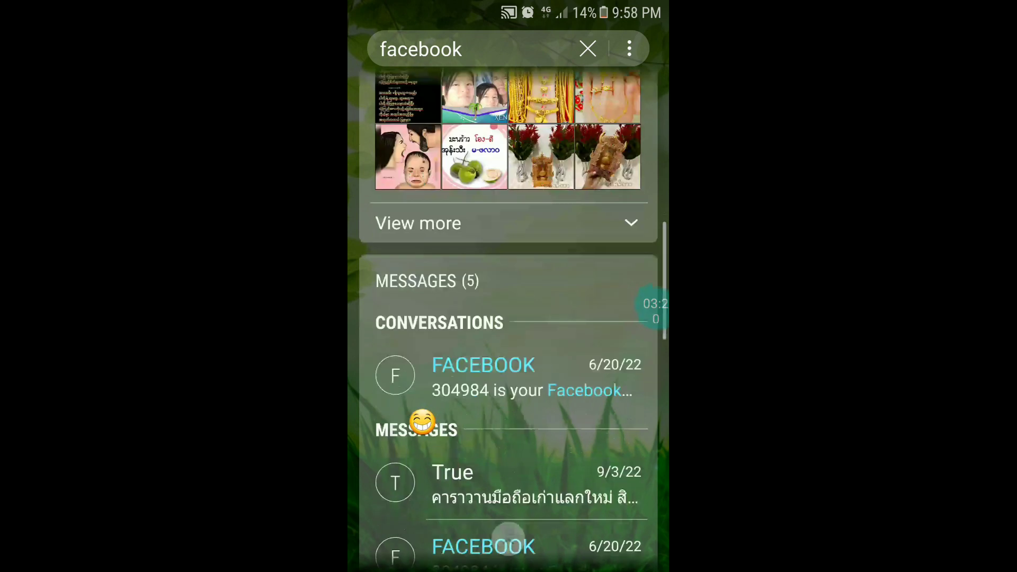
{"action": "scroll", "coordinate": [422, 422], "scroll_direction": "down", "scroll_amount": 2}
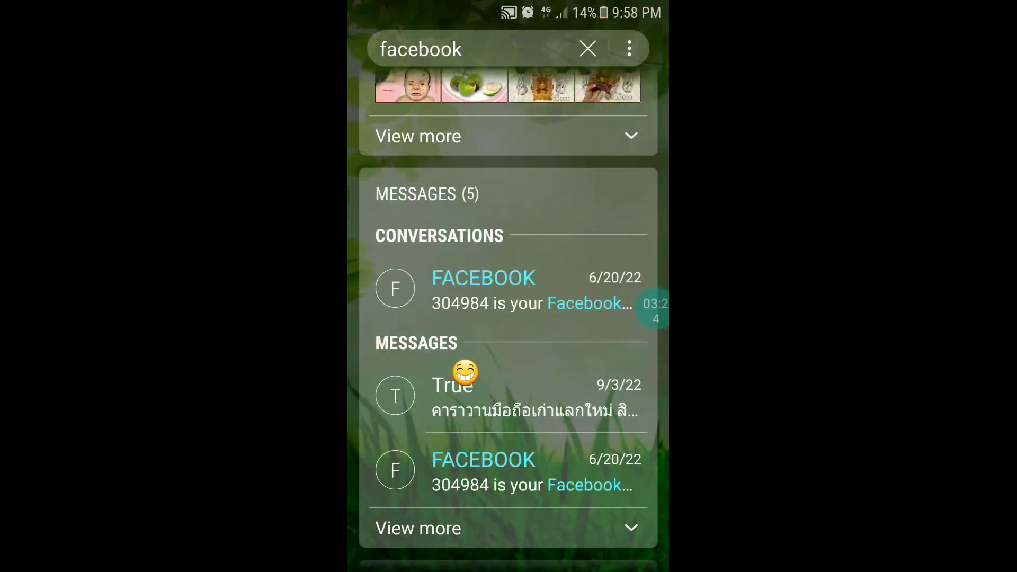
{"action": "scroll", "coordinate": [469, 500], "scroll_direction": "up", "scroll_amount": 2}
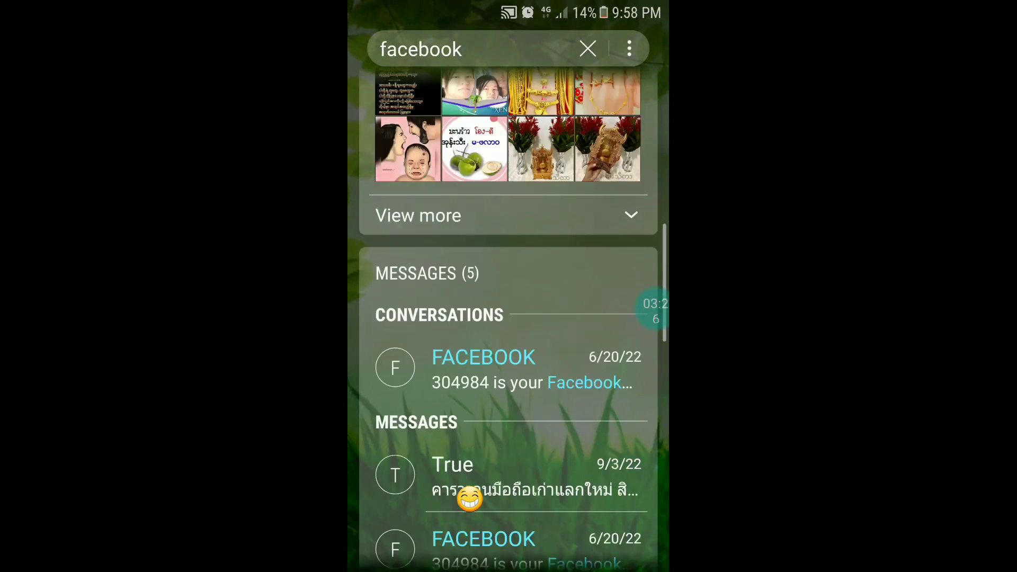
{"action": "scroll", "coordinate": [469, 499], "scroll_direction": "up", "scroll_amount": 8}
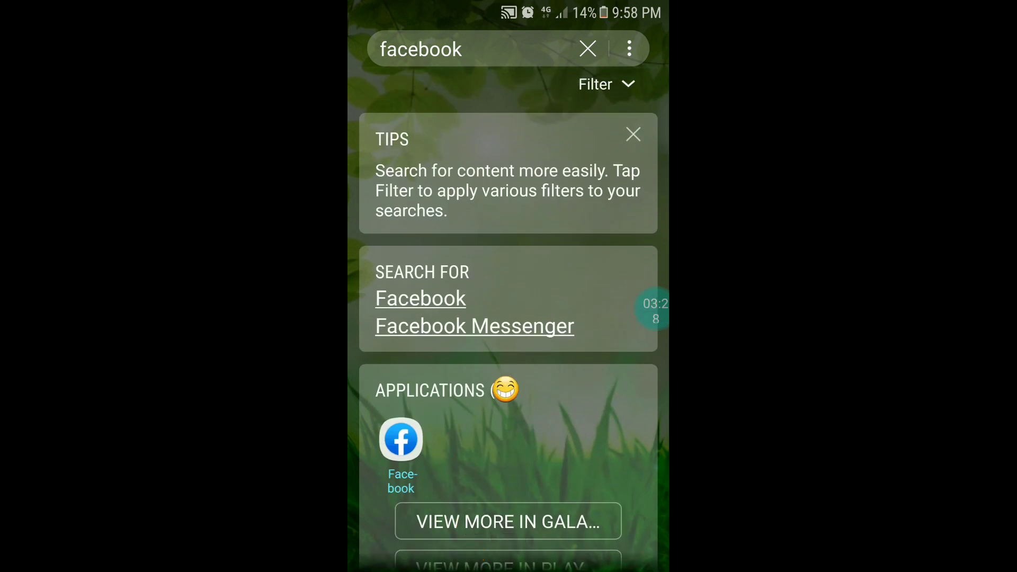
{"action": "scroll", "coordinate": [504, 390], "scroll_direction": "down", "scroll_amount": 4}
{"action": "scroll", "coordinate": [505, 445], "scroll_direction": "up", "scroll_amount": 4}
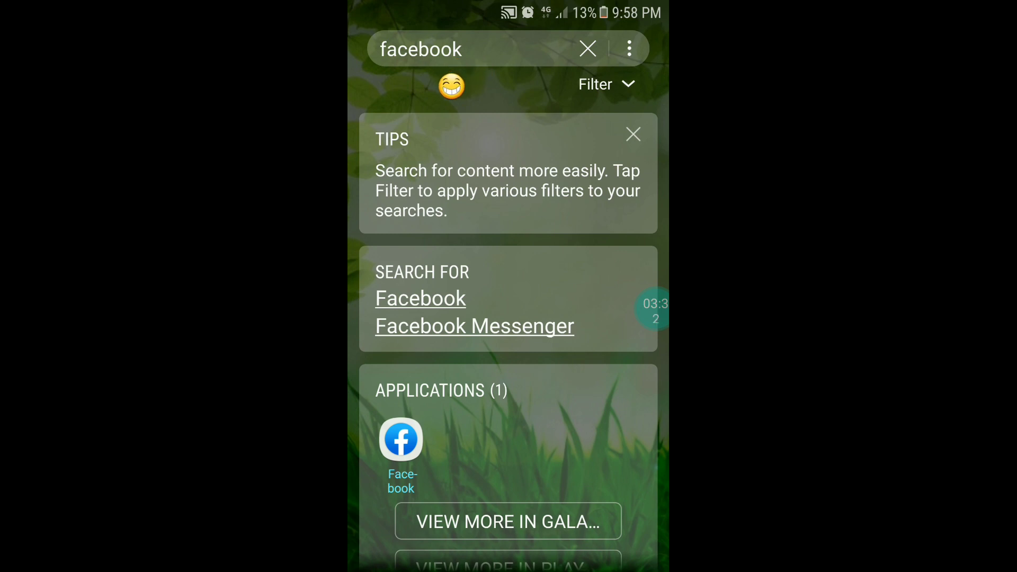
{"action": "scroll", "coordinate": [451, 85], "scroll_direction": "down", "scroll_amount": 2}
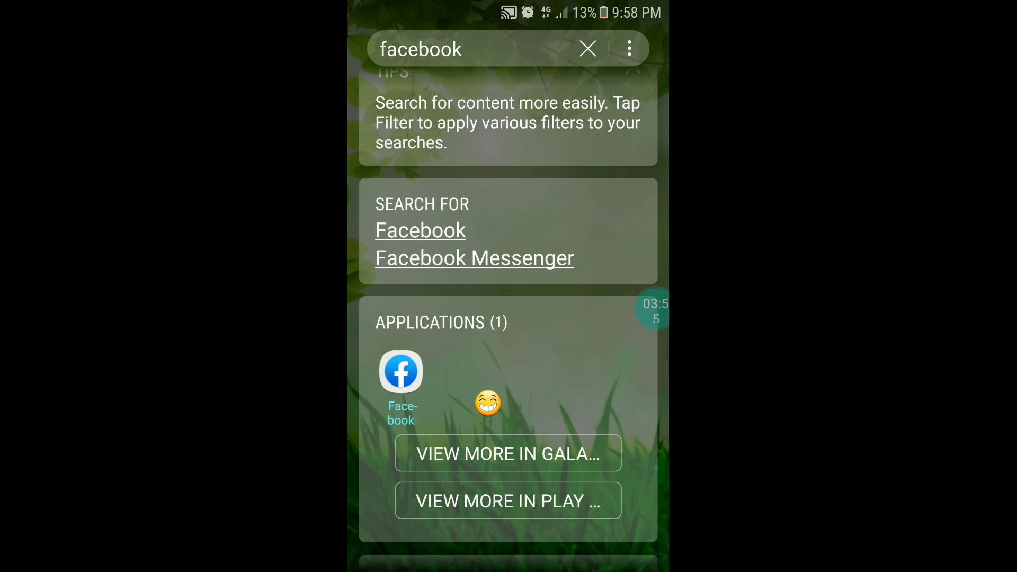
{"action": "scroll", "coordinate": [488, 405], "scroll_direction": "down", "scroll_amount": 1}
{"action": "scroll", "coordinate": [488, 404], "scroll_direction": "down", "scroll_amount": 2}
{"action": "scroll", "coordinate": [488, 404], "scroll_direction": "up", "scroll_amount": 4}
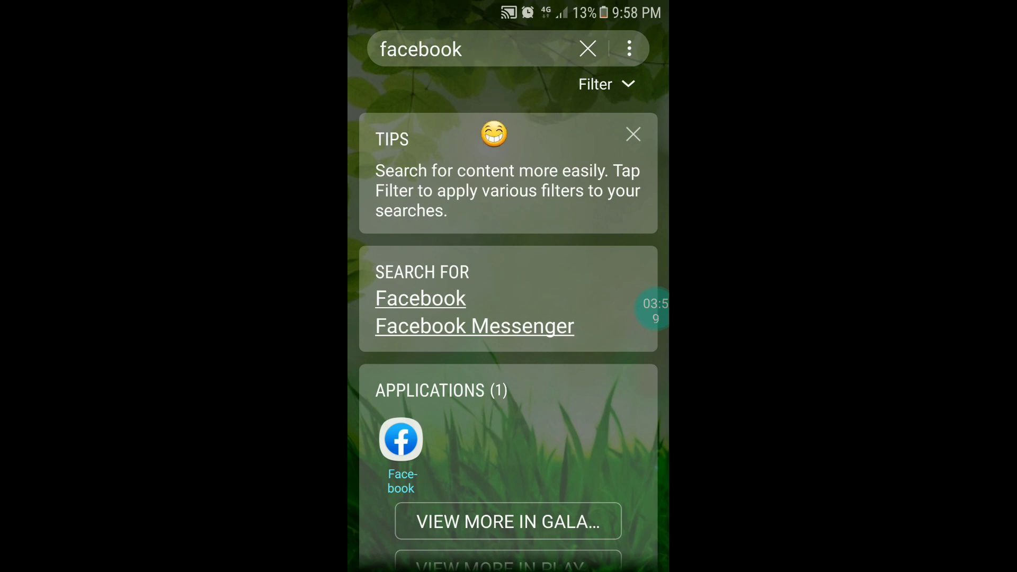
- Replace the 'facebook' query with 'messenger' and run the search
{"action": "left_click", "coordinate": [421, 49]}
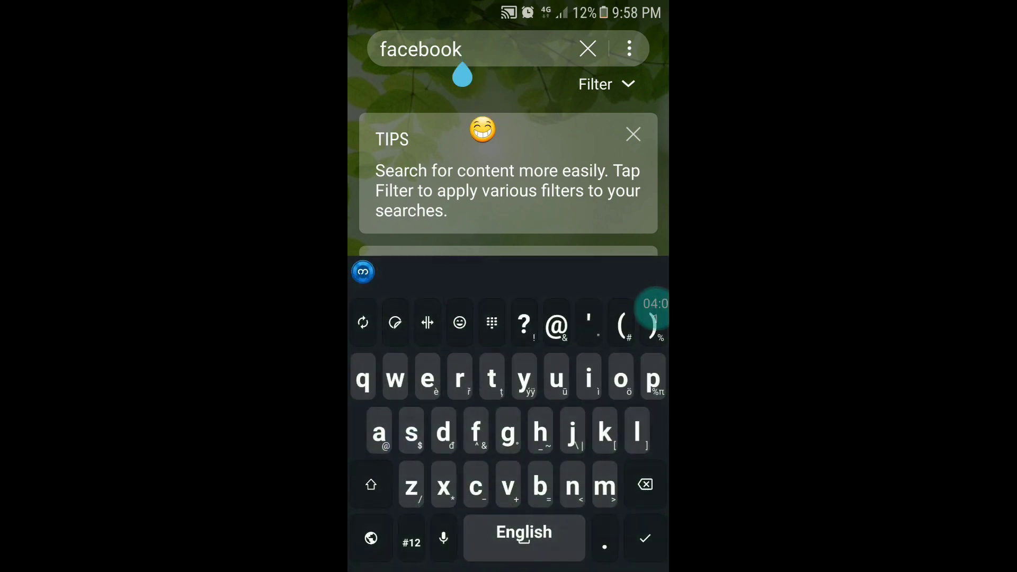
{"action": "key", "text": "BackSpace"}
{"action": "key", "text": "BackSpace"}
{"action": "key", "text": "BackSpace"}
{"action": "key", "text": "BackSpace"}
{"action": "key", "text": "BackSpace"}
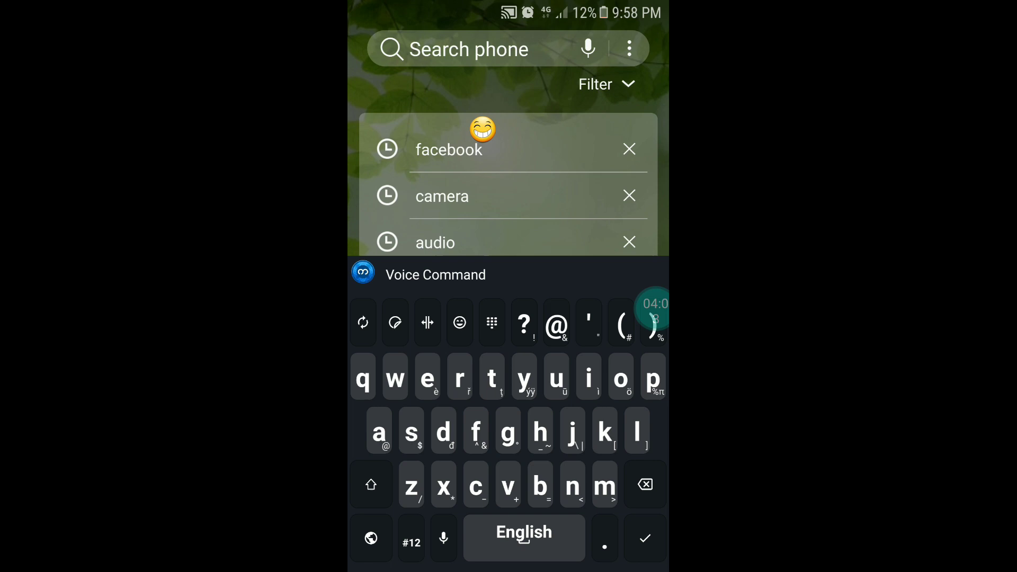
{"action": "type", "text": "mes"}
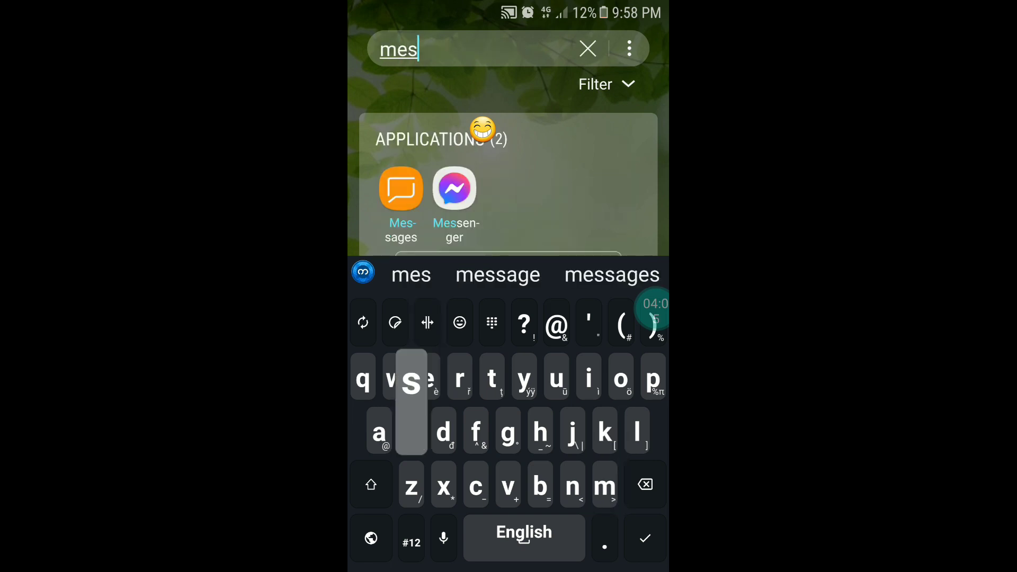
{"action": "type", "text": "seng"}
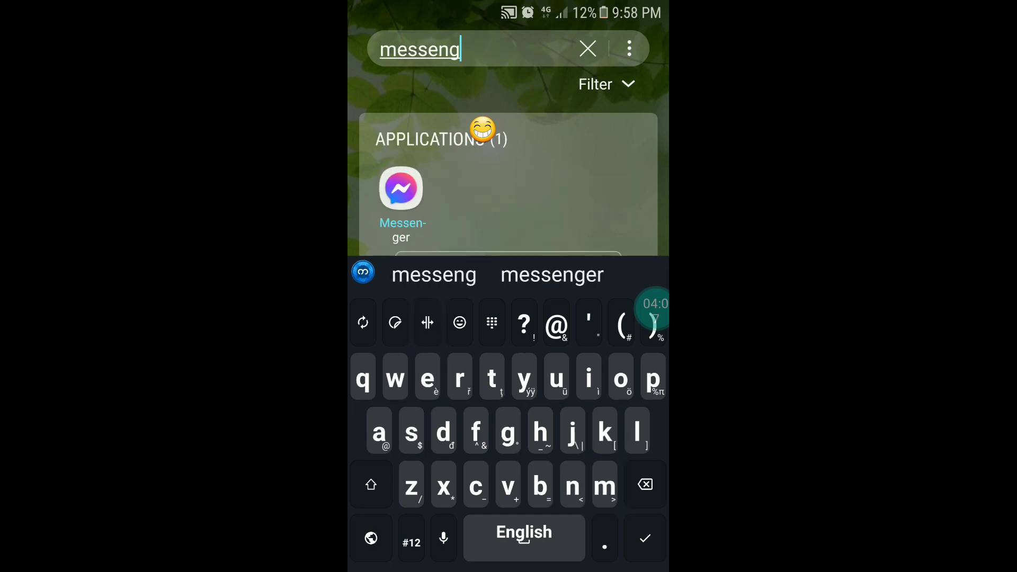
{"action": "type", "text": "er"}
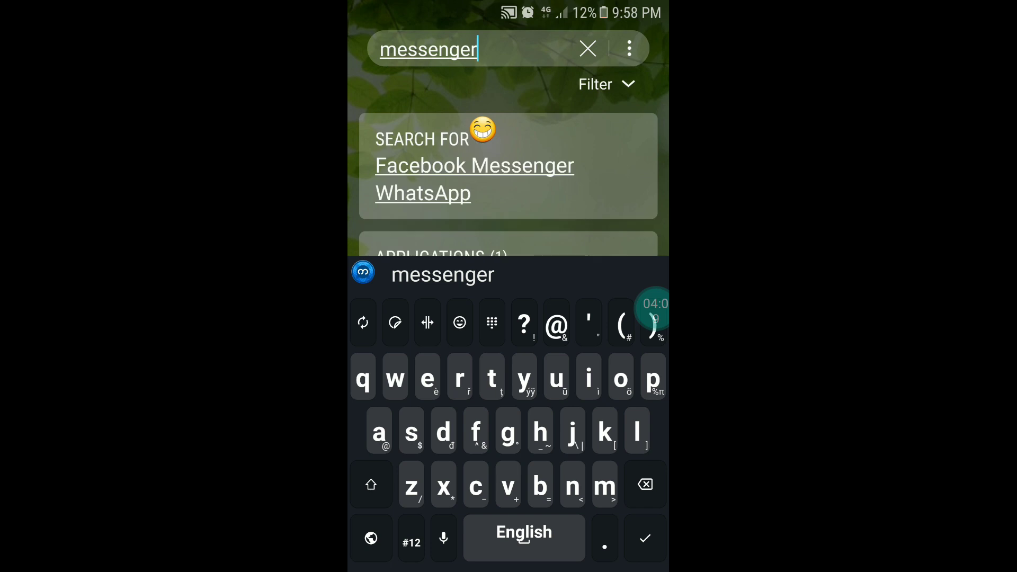
{"action": "left_click", "coordinate": [646, 539]}
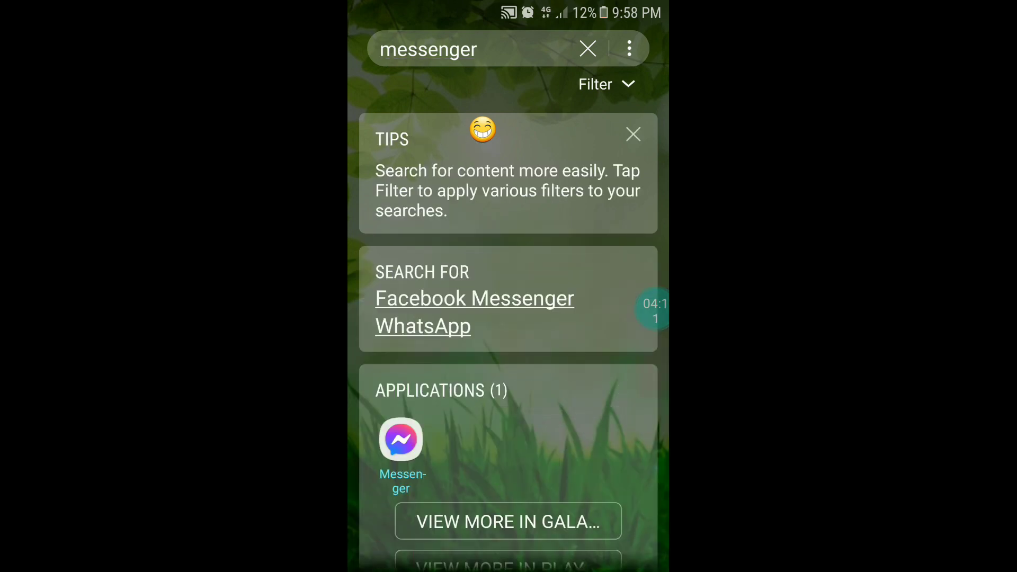
{"action": "scroll", "coordinate": [482, 239], "scroll_direction": "down", "scroll_amount": 5}
{"action": "scroll", "coordinate": [483, 239], "scroll_direction": "up", "scroll_amount": 5}
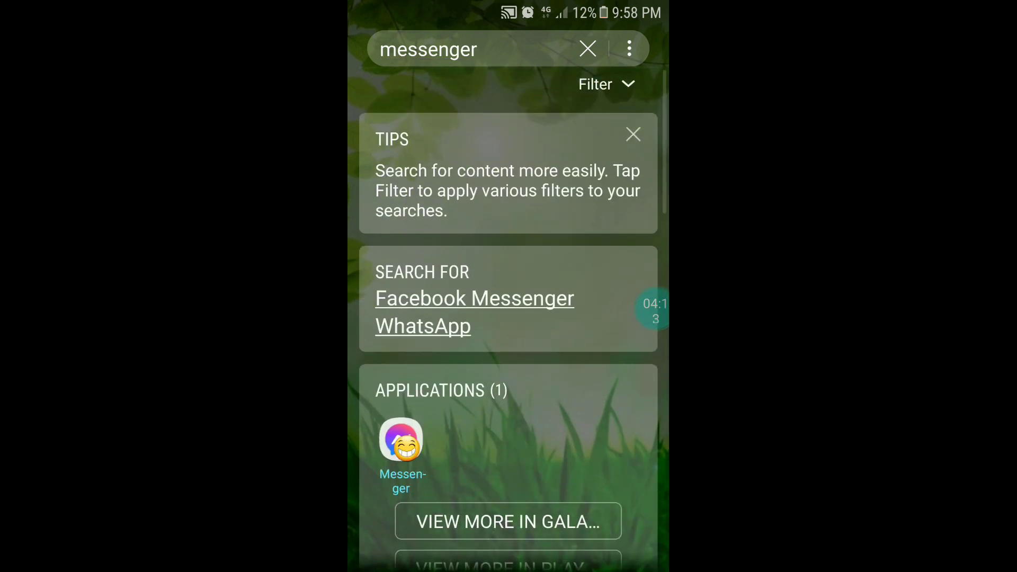
{"action": "scroll", "coordinate": [411, 483], "scroll_direction": "down", "scroll_amount": 5}
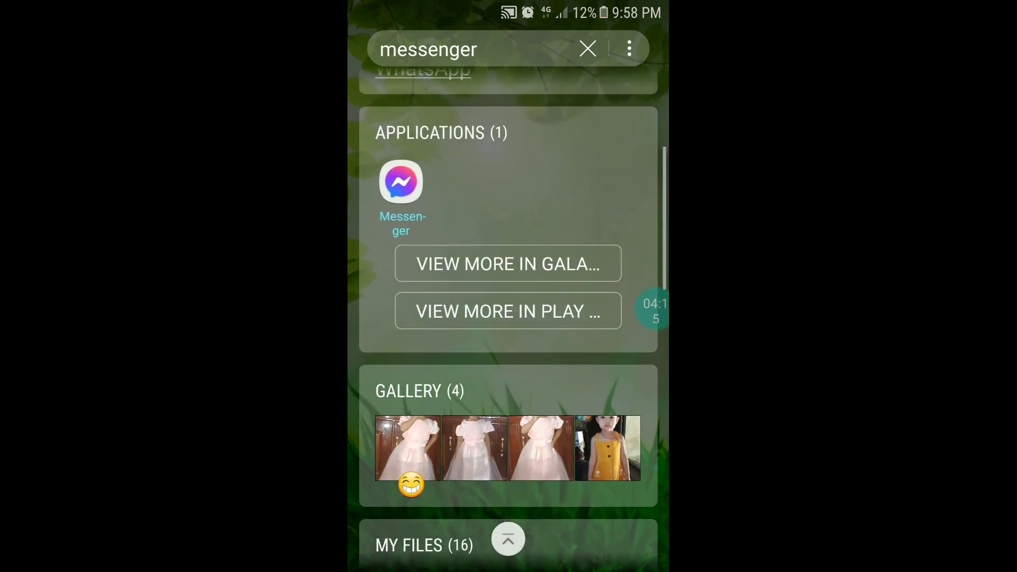
{"action": "scroll", "coordinate": [411, 484], "scroll_direction": "down", "scroll_amount": 2}
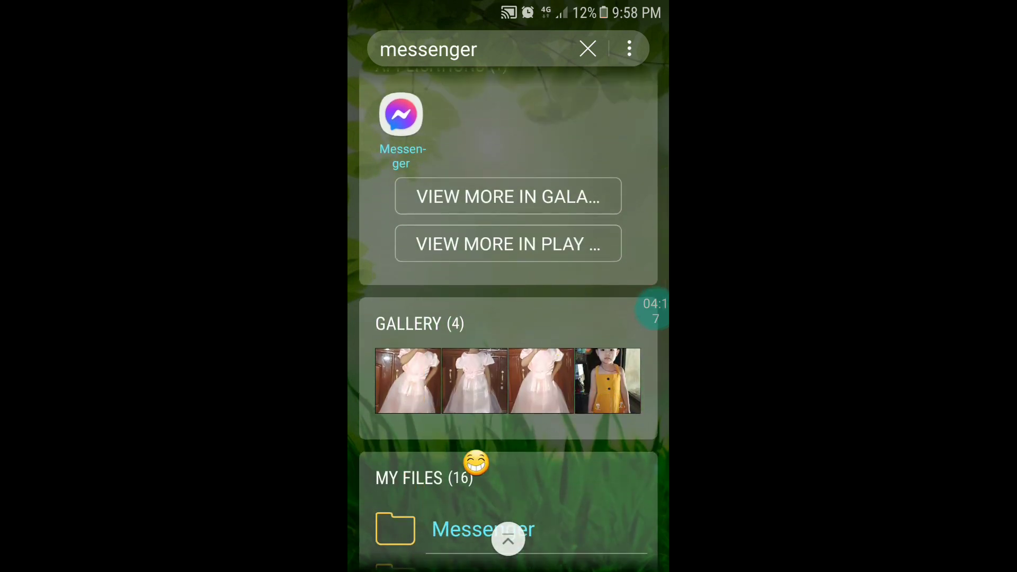
{"action": "scroll", "coordinate": [476, 462], "scroll_direction": "down", "scroll_amount": 5}
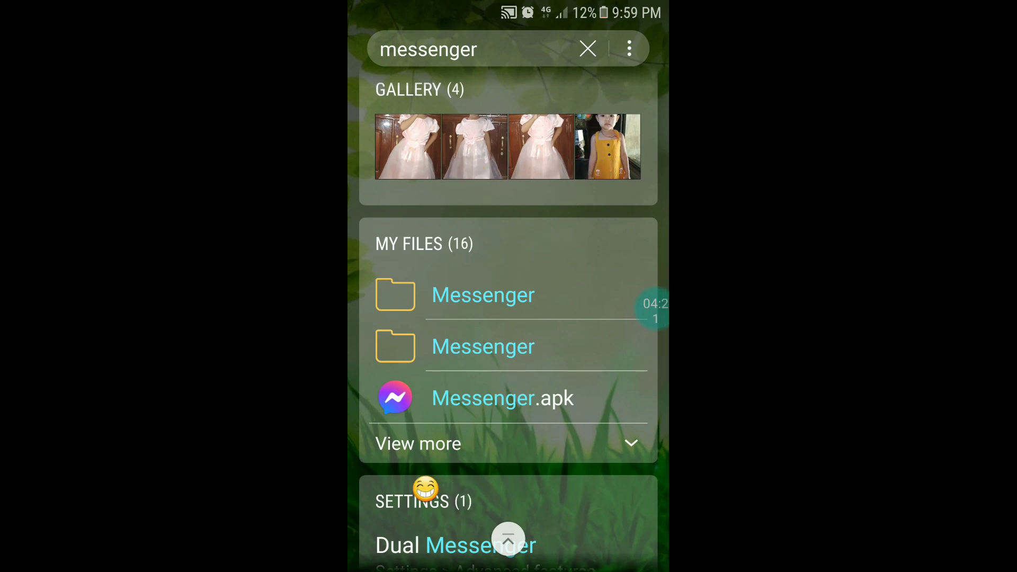
{"action": "scroll", "coordinate": [461, 453], "scroll_direction": "down", "scroll_amount": 2}
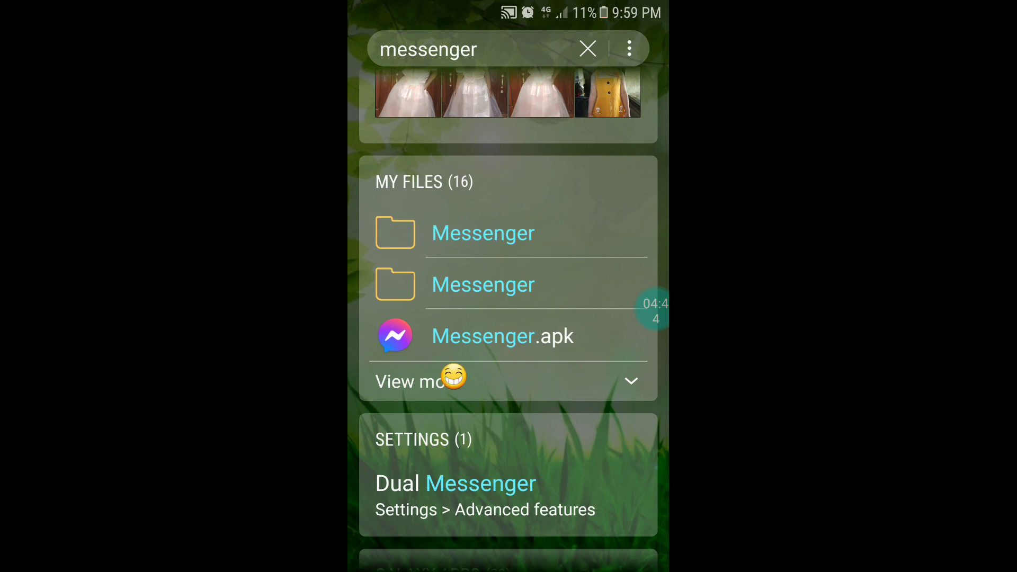
{"action": "scroll", "coordinate": [454, 388], "scroll_direction": "down", "scroll_amount": 2}
{"action": "scroll", "coordinate": [453, 387], "scroll_direction": "up", "scroll_amount": 4}
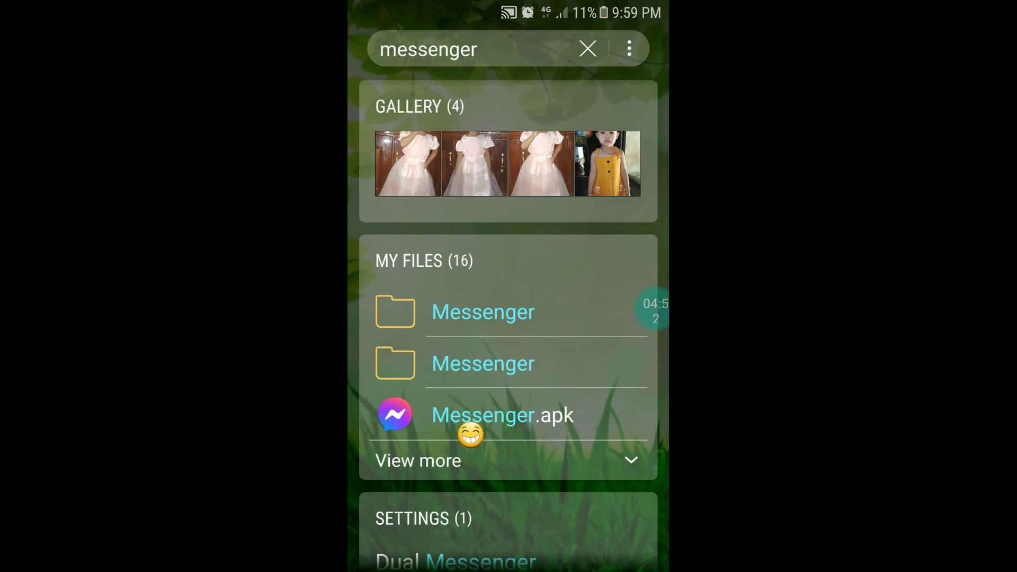
{"action": "scroll", "coordinate": [471, 434], "scroll_direction": "down", "scroll_amount": 5}
{"action": "scroll", "coordinate": [471, 318], "scroll_direction": "down", "scroll_amount": 5}
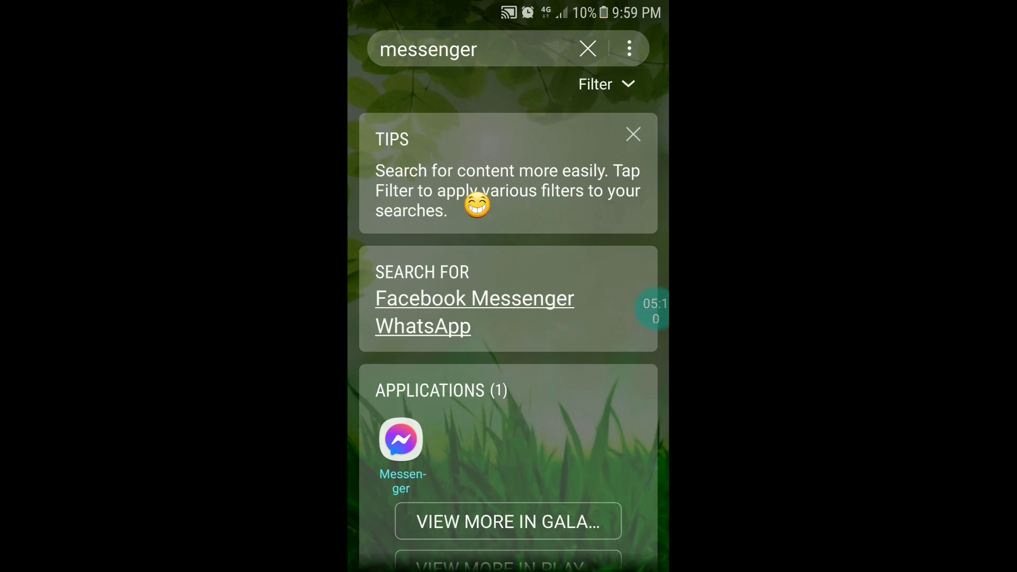
- Clear the 'messenger' query, leaving recent searches messenger, facebook and camera
{"action": "left_click", "coordinate": [588, 50]}
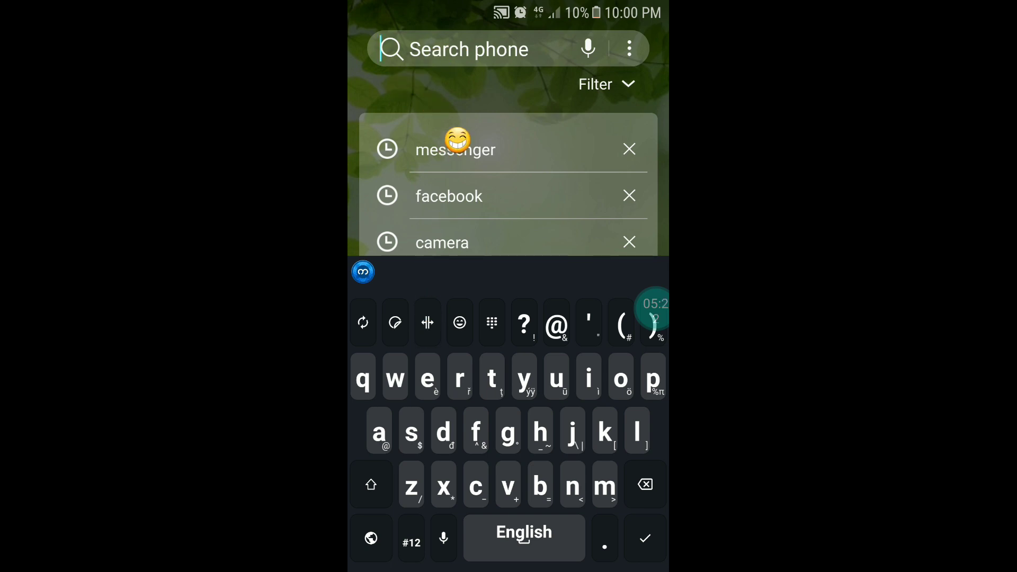
- Type 'video' on the keyboard and run the search
{"action": "left_click", "coordinate": [508, 487]}
{"action": "type", "text": "vi"}
{"action": "left_click", "coordinate": [588, 380]}
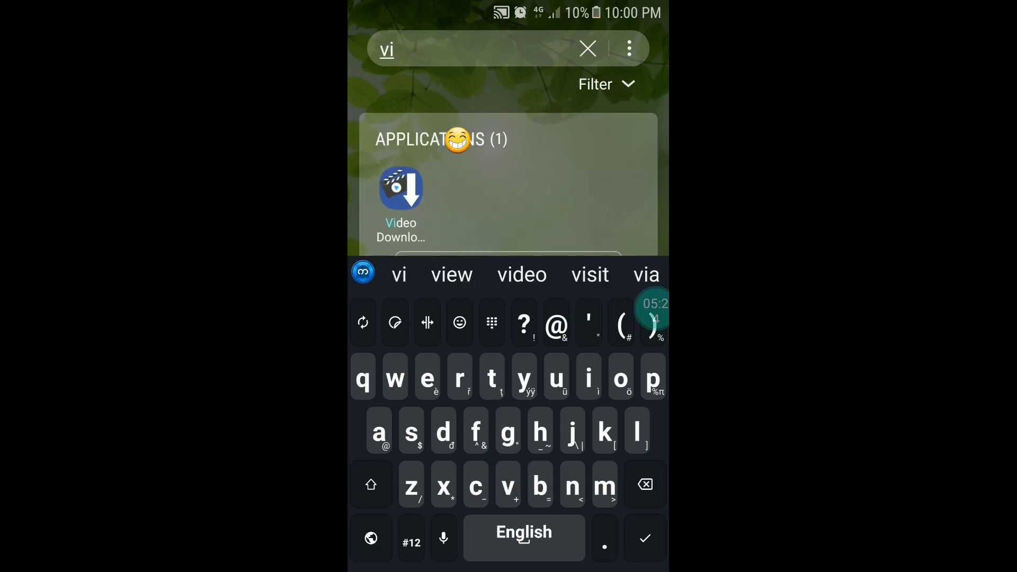
{"action": "left_click", "coordinate": [443, 432]}
{"action": "left_click", "coordinate": [428, 381]}
{"action": "left_click", "coordinate": [621, 380]}
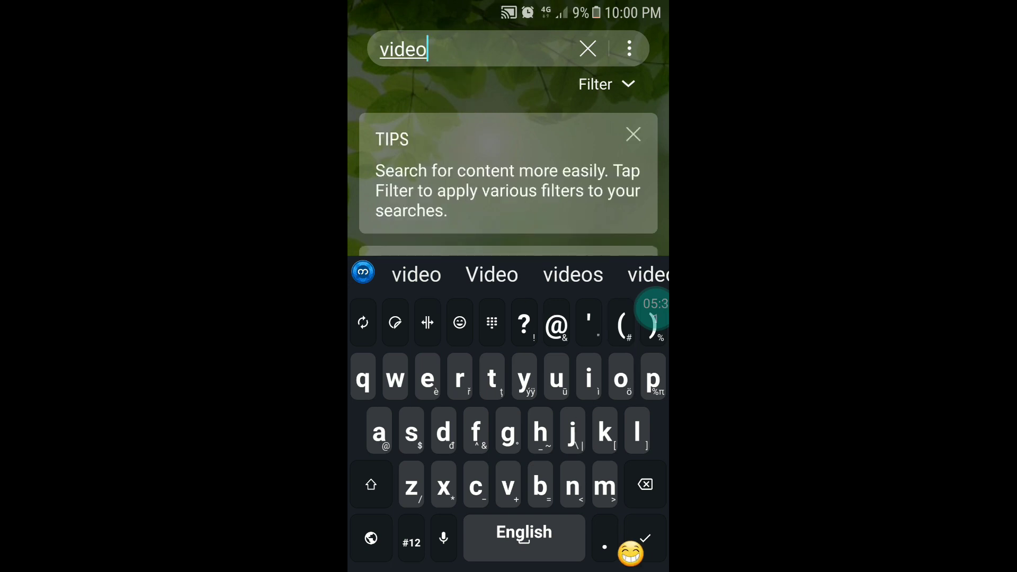
{"action": "left_click", "coordinate": [647, 538]}
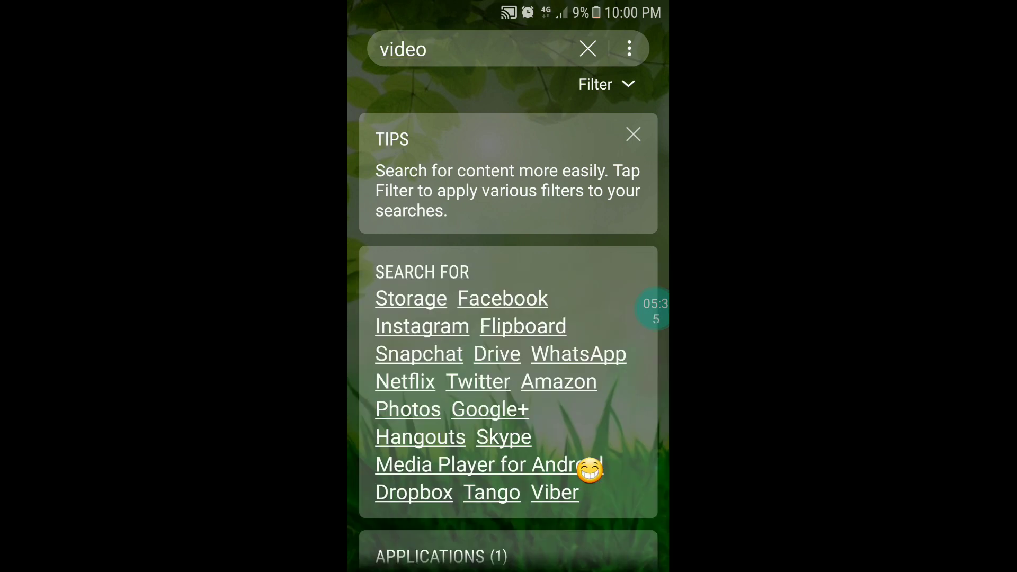
{"action": "scroll", "coordinate": [590, 469], "scroll_direction": "down", "scroll_amount": 5}
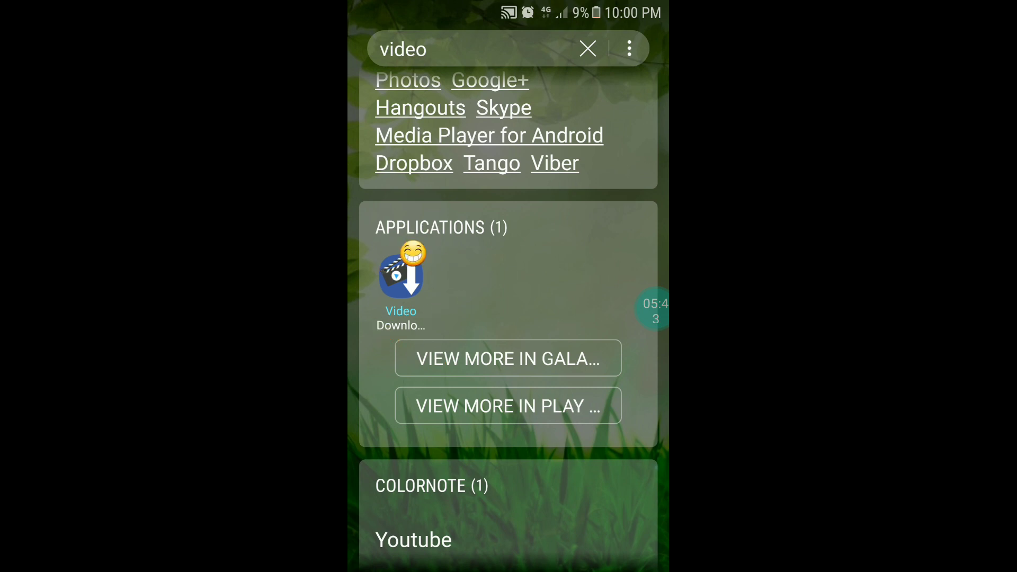
{"action": "scroll", "coordinate": [420, 333], "scroll_direction": "down", "scroll_amount": 4}
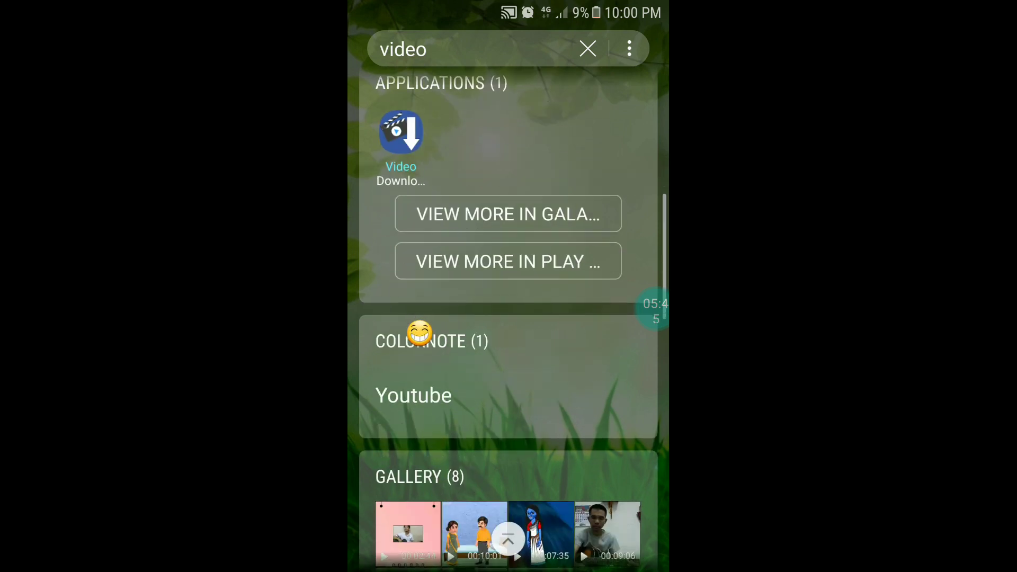
{"action": "scroll", "coordinate": [419, 333], "scroll_direction": "down", "scroll_amount": 5}
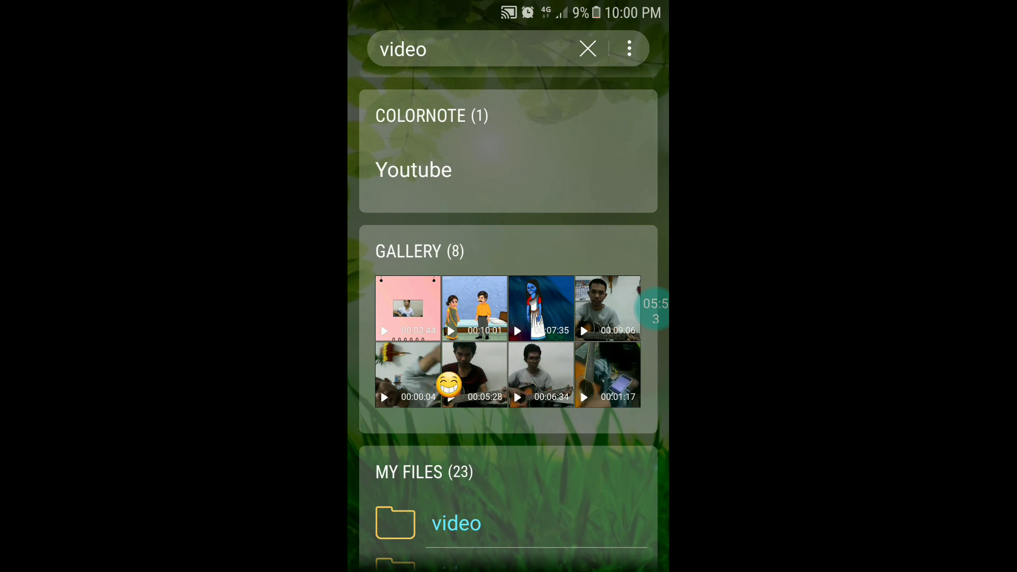
{"action": "scroll", "coordinate": [462, 415], "scroll_direction": "down", "scroll_amount": 3}
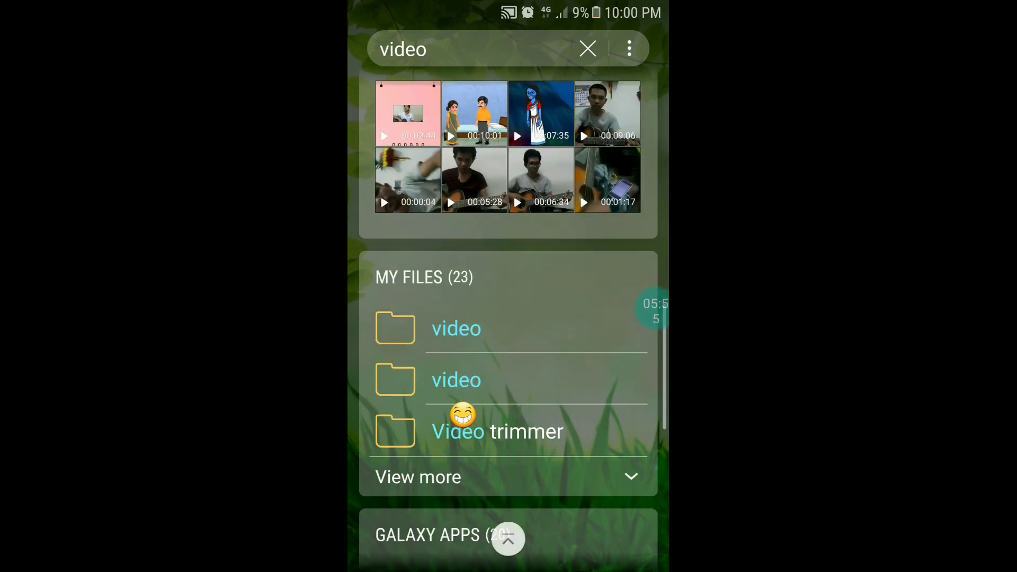
{"action": "scroll", "coordinate": [463, 415], "scroll_direction": "up", "scroll_amount": 3}
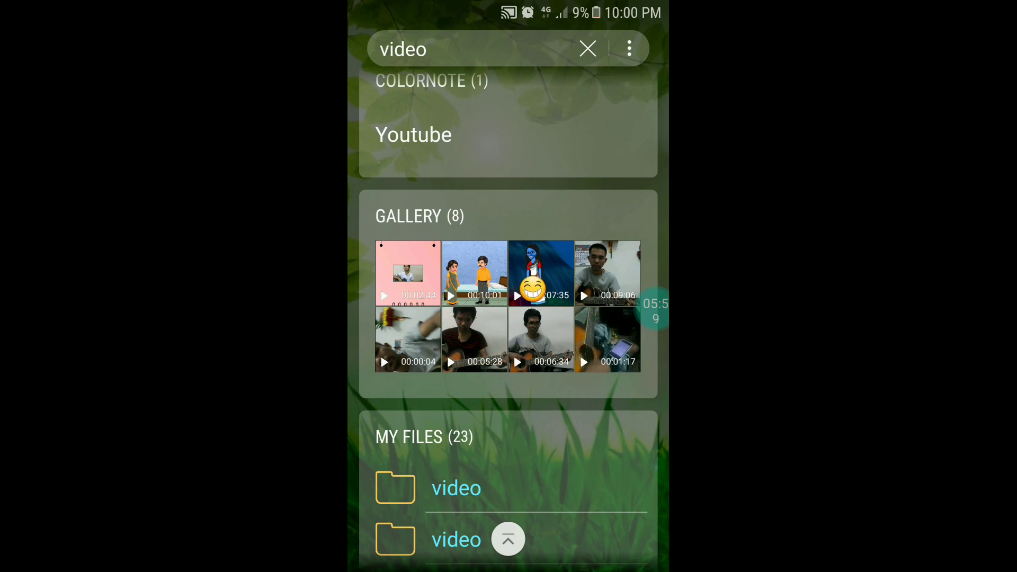
{"action": "scroll", "coordinate": [507, 326], "scroll_direction": "down", "scroll_amount": 3}
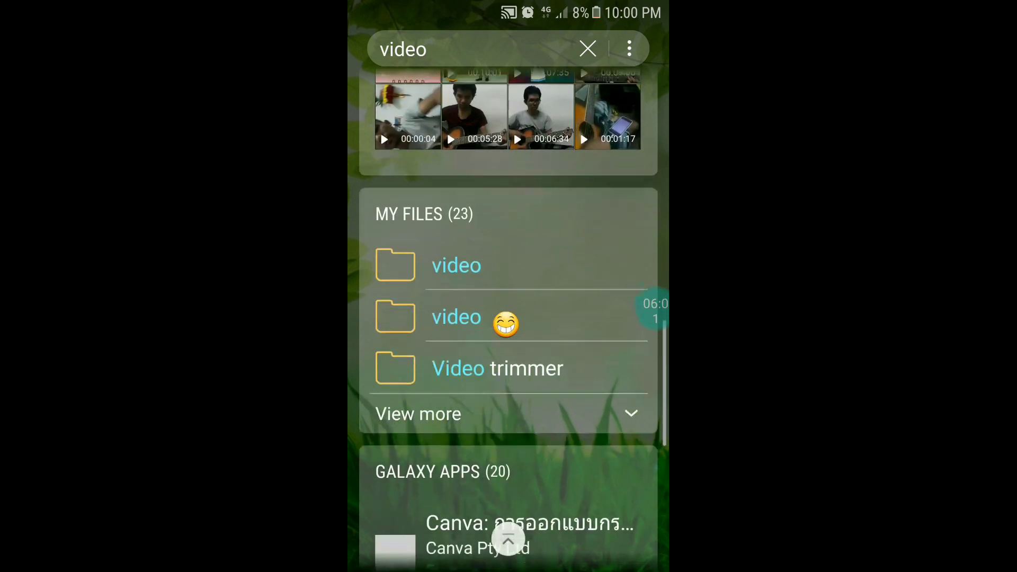
{"action": "scroll", "coordinate": [507, 325], "scroll_direction": "down", "scroll_amount": 3}
{"action": "scroll", "coordinate": [506, 326], "scroll_direction": "down", "scroll_amount": 3}
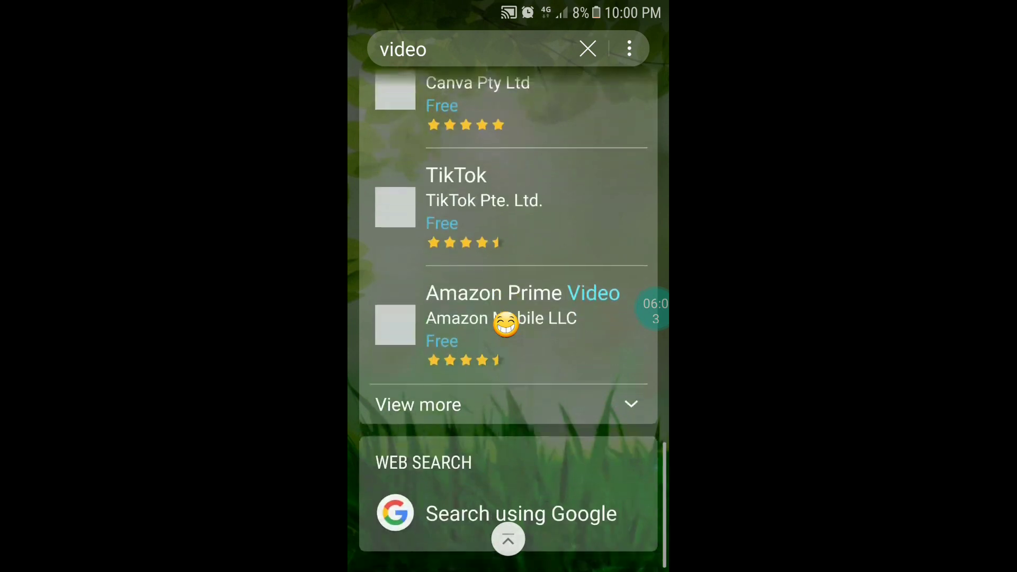
{"action": "scroll", "coordinate": [506, 325], "scroll_direction": "up", "scroll_amount": 3}
{"action": "scroll", "coordinate": [507, 326], "scroll_direction": "up", "scroll_amount": 5}
{"action": "scroll", "coordinate": [506, 325], "scroll_direction": "up", "scroll_amount": 3}
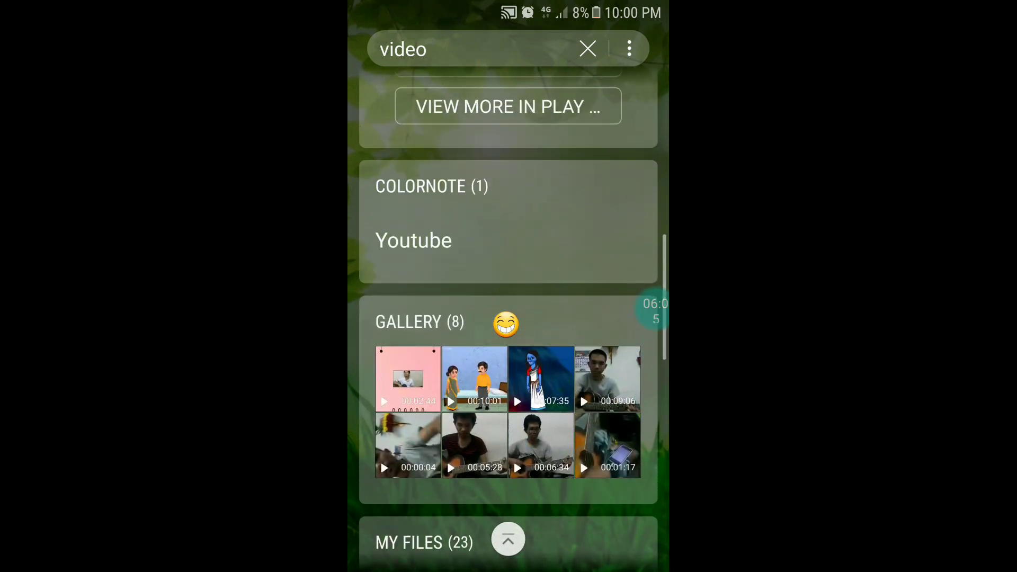
{"action": "scroll", "coordinate": [506, 325], "scroll_direction": "up", "scroll_amount": 3}
{"action": "scroll", "coordinate": [504, 324], "scroll_direction": "up", "scroll_amount": 4}
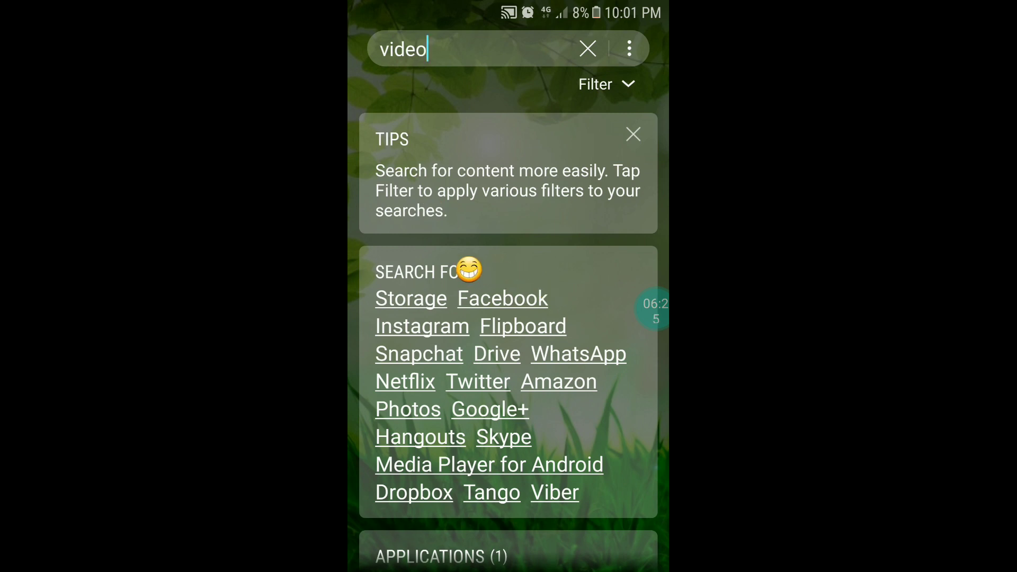
- Clear 'video' and enter the Myanmar character သ် using the Myanmar keyboard
{"action": "left_click", "coordinate": [477, 50]}
{"action": "key", "text": "BackSpace"}
{"action": "key", "text": "BackSpace"}
{"action": "key", "text": "BackSpace"}
{"action": "key", "text": "BackSpace"}
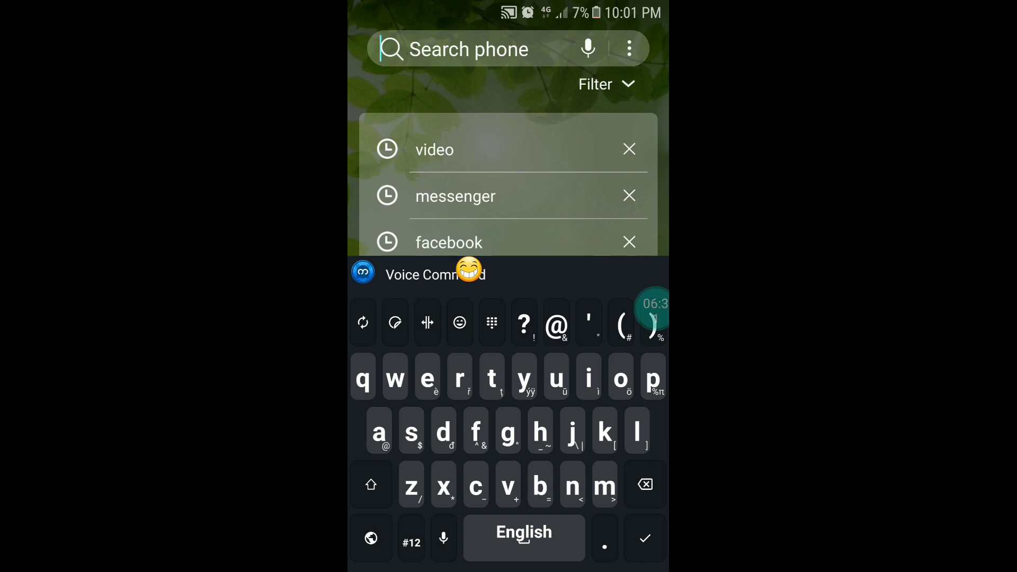
{"action": "left_click", "coordinate": [372, 538]}
{"action": "left_click", "coordinate": [621, 378]}
{"action": "type", "text": "သ"}
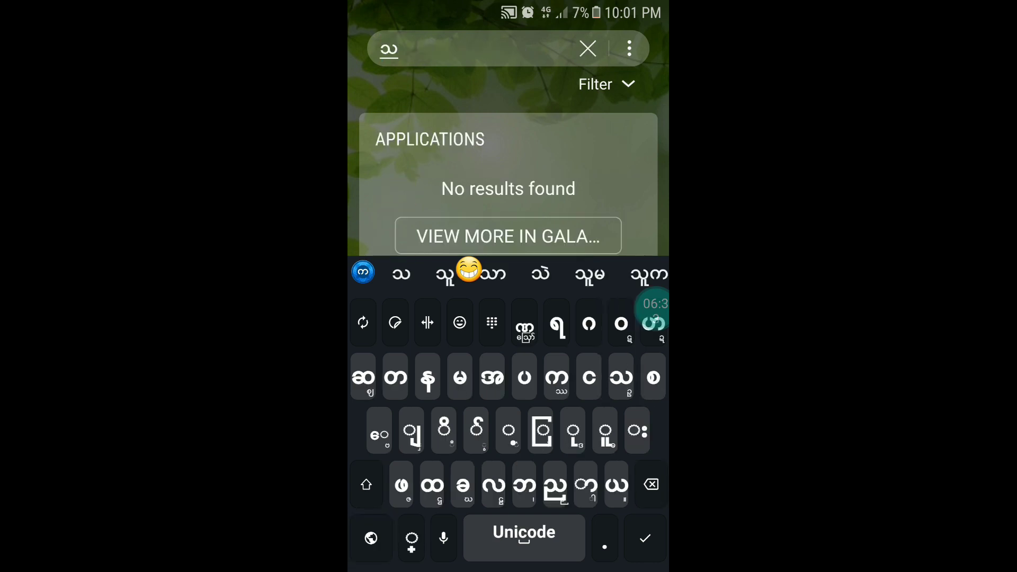
{"action": "left_click", "coordinate": [366, 485]}
{"action": "left_click", "coordinate": [509, 432]}
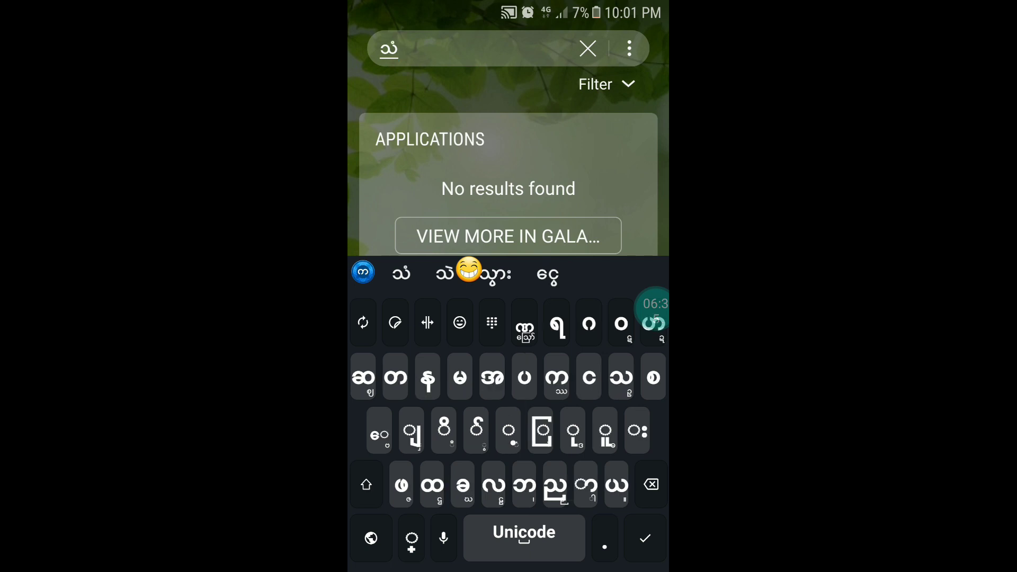
{"action": "left_click", "coordinate": [645, 538]}
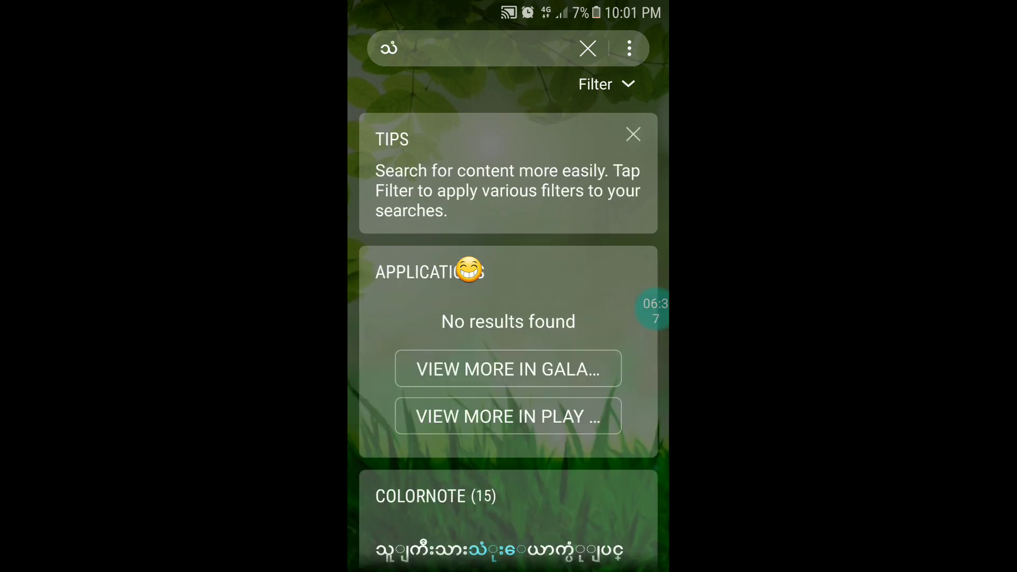
{"action": "scroll", "coordinate": [509, 358], "scroll_direction": "down", "scroll_amount": 3}
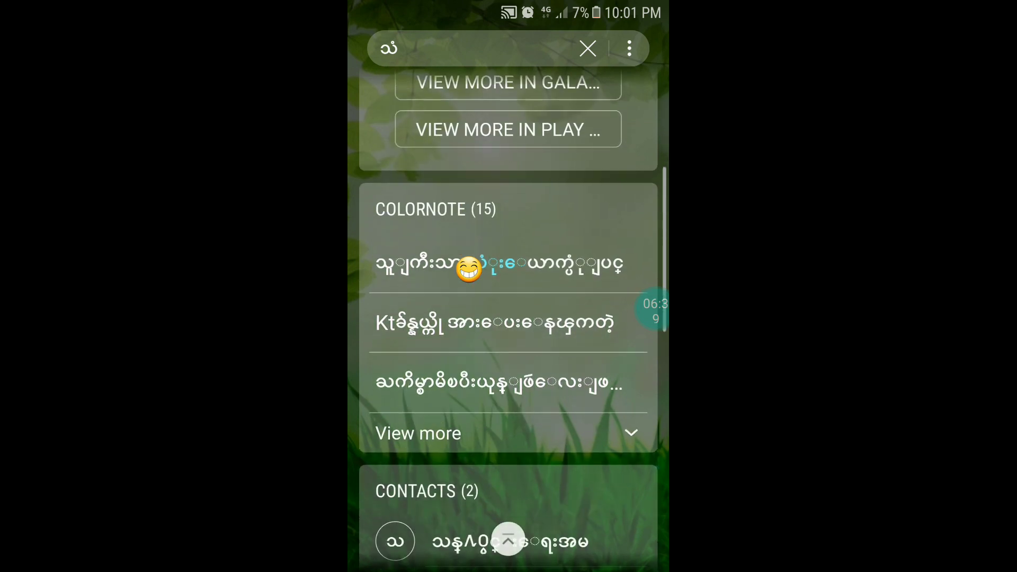
{"action": "scroll", "coordinate": [508, 318], "scroll_direction": "down", "scroll_amount": 5}
{"action": "scroll", "coordinate": [509, 318], "scroll_direction": "up", "scroll_amount": 2}
{"action": "scroll", "coordinate": [509, 317], "scroll_direction": "down", "scroll_amount": 2}
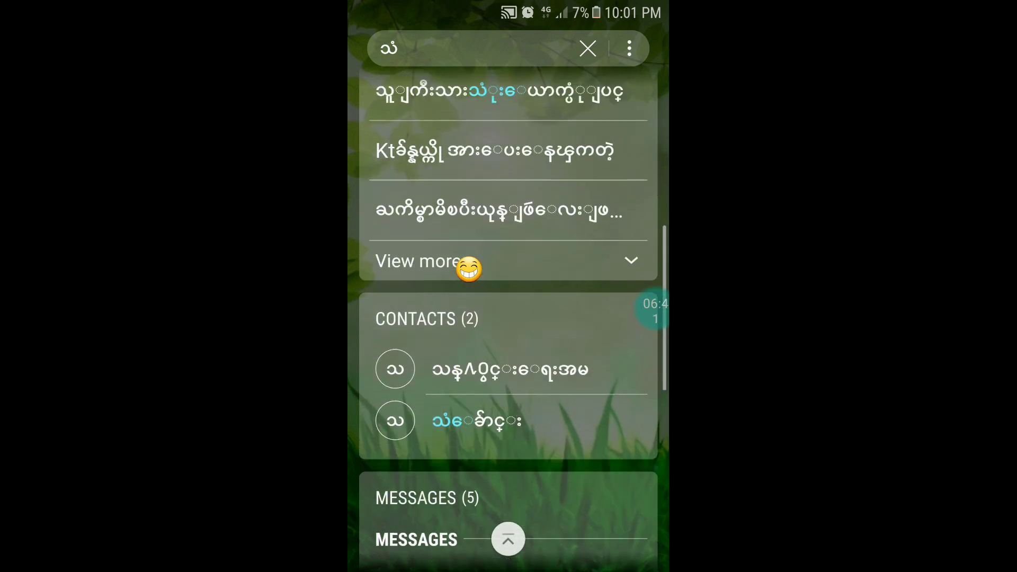
{"action": "scroll", "coordinate": [468, 269], "scroll_direction": "up", "scroll_amount": 5}
{"action": "scroll", "coordinate": [468, 238], "scroll_direction": "up", "scroll_amount": 2}
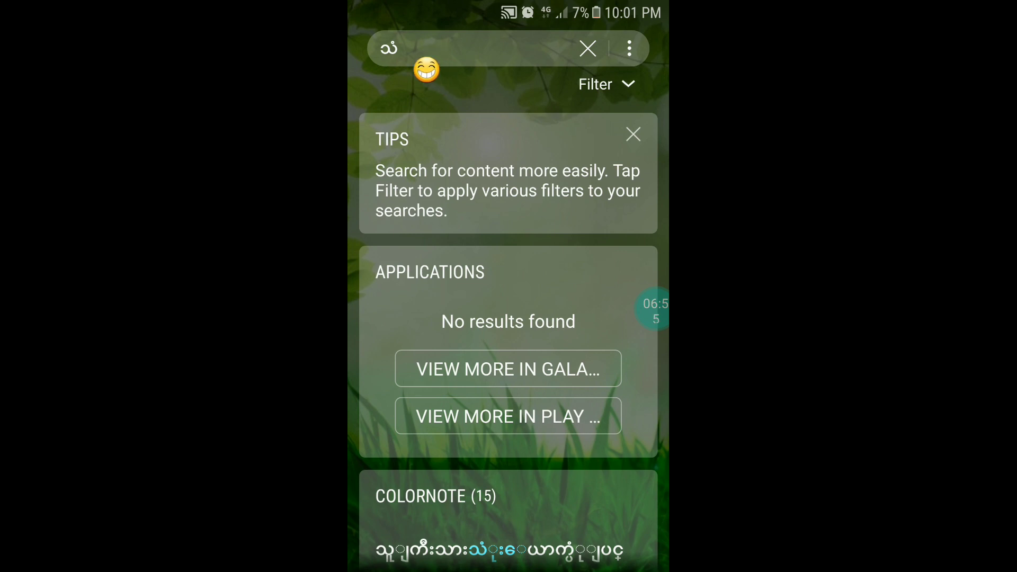
{"action": "scroll", "coordinate": [426, 333], "scroll_direction": "down", "scroll_amount": 8}
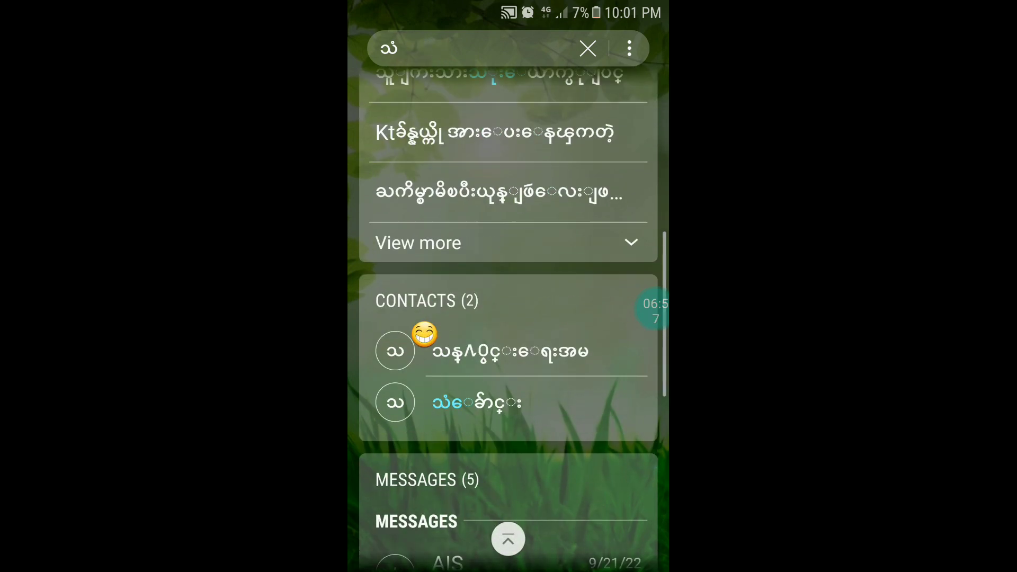
{"action": "scroll", "coordinate": [425, 334], "scroll_direction": "down", "scroll_amount": 5}
{"action": "scroll", "coordinate": [424, 334], "scroll_direction": "down", "scroll_amount": 3}
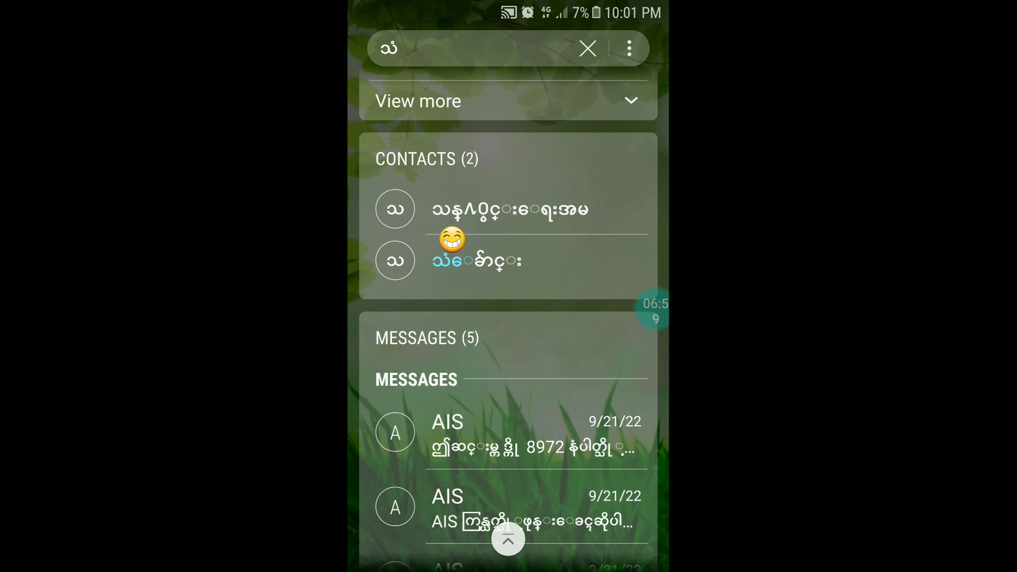
{"action": "scroll", "coordinate": [457, 334], "scroll_direction": "up", "scroll_amount": 2}
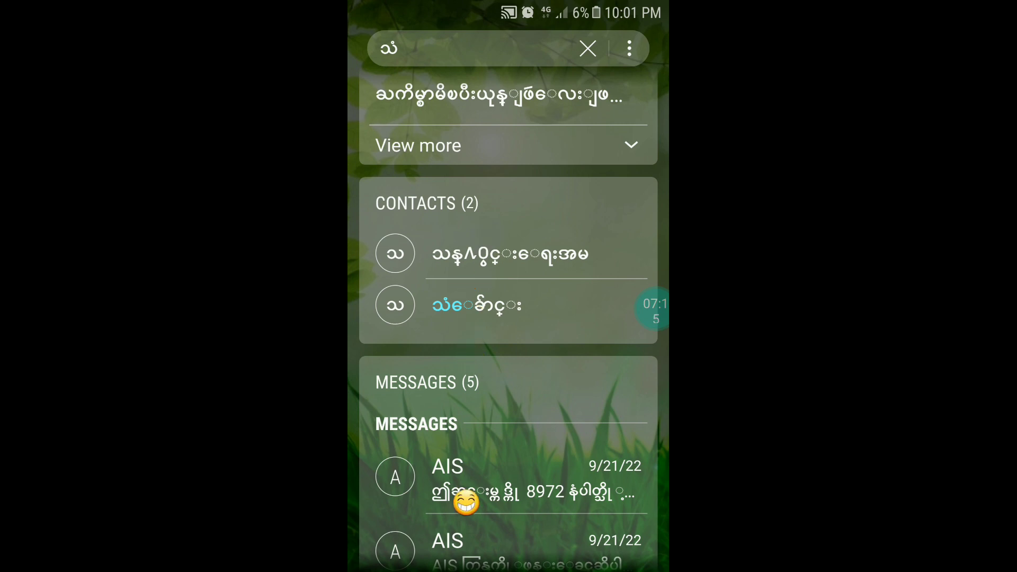
{"action": "scroll", "coordinate": [466, 503], "scroll_direction": "down", "scroll_amount": 3}
{"action": "scroll", "coordinate": [466, 502], "scroll_direction": "up", "scroll_amount": 3}
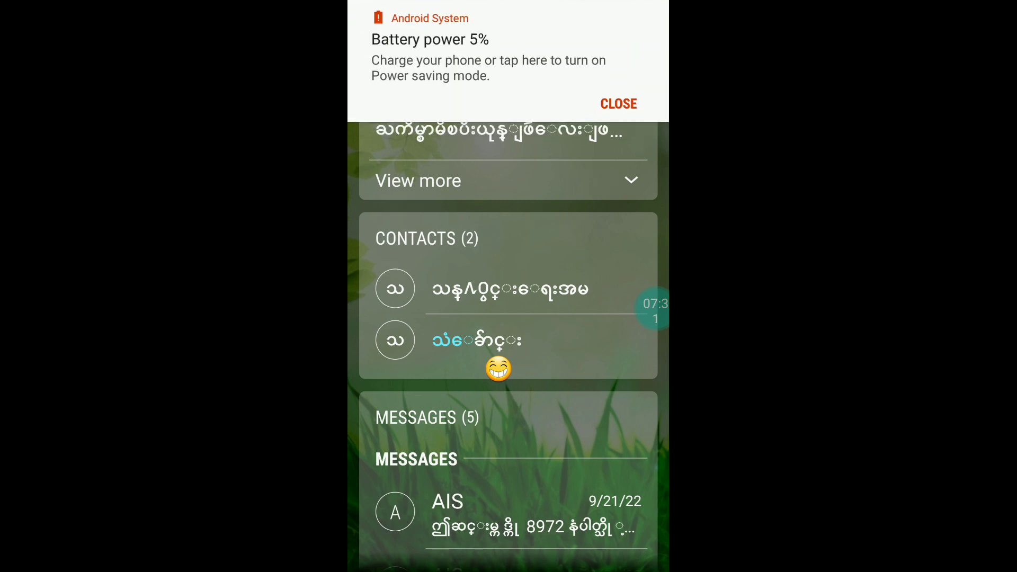
- Dismiss the 'Battery power 5%' low-battery warning
{"action": "left_click", "coordinate": [619, 103]}
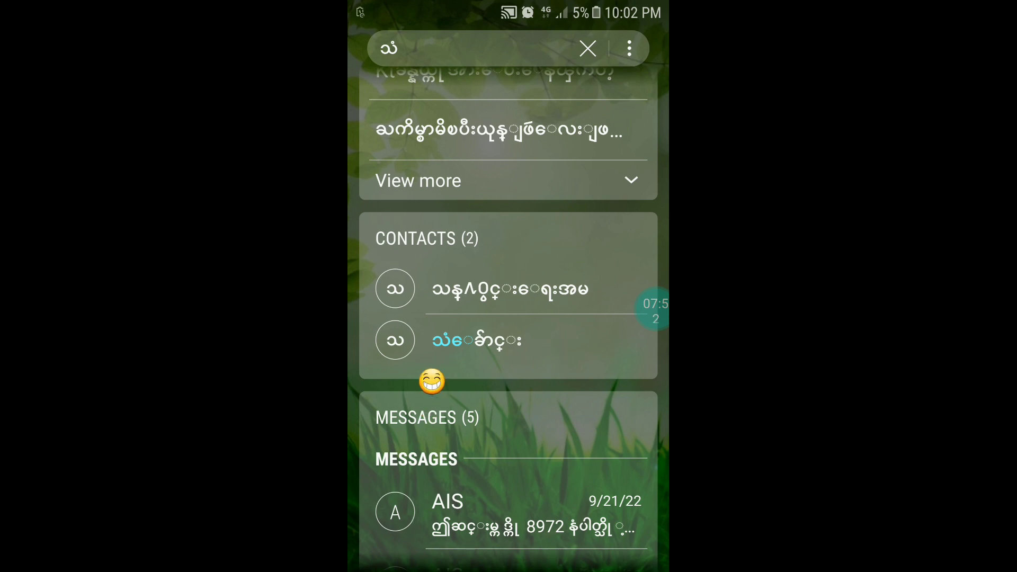
{"action": "scroll", "coordinate": [512, 383], "scroll_direction": "up", "scroll_amount": 2}
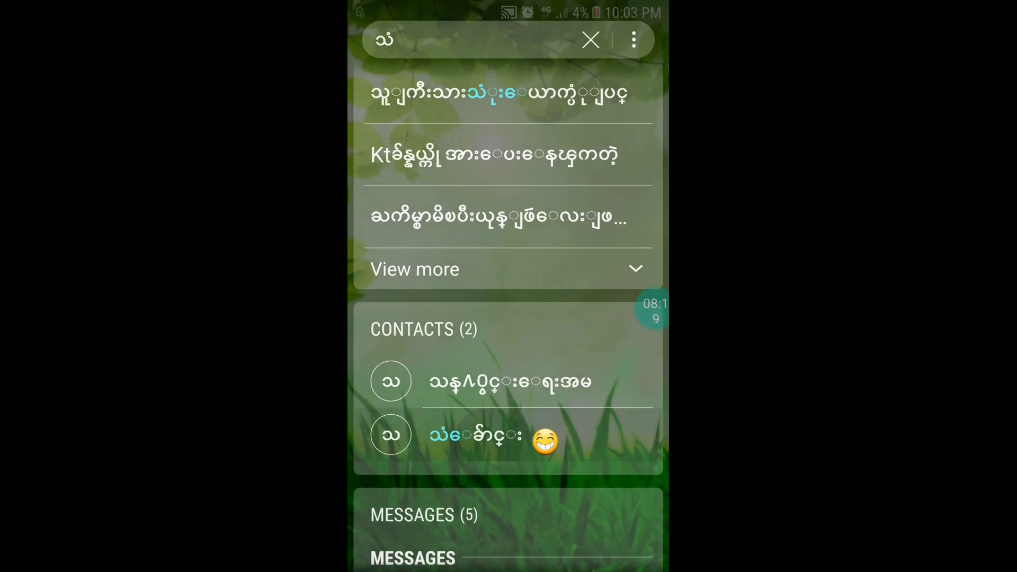
{"action": "left_click", "coordinate": [508, 429]}
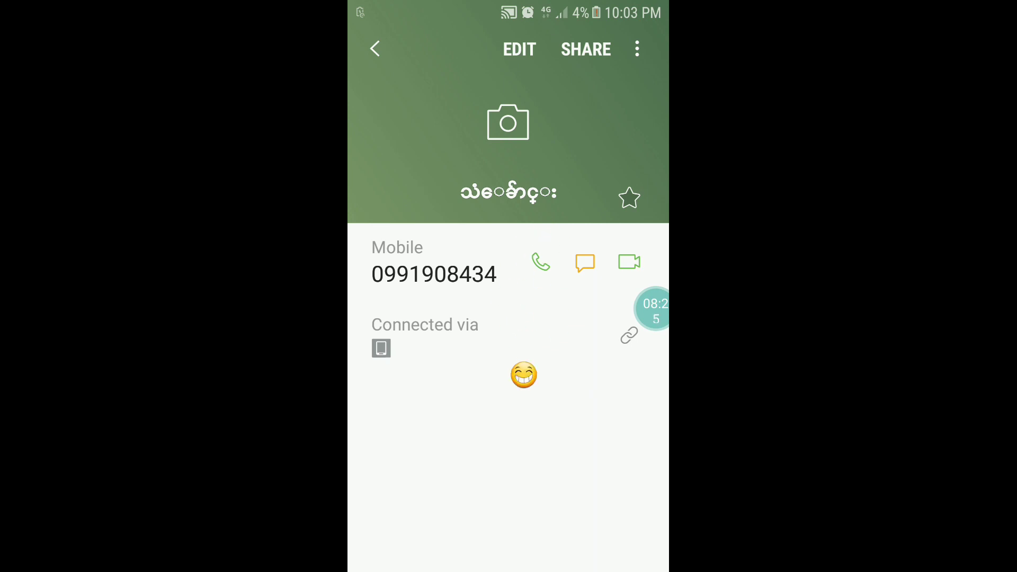
{"action": "key", "text": "Escape"}
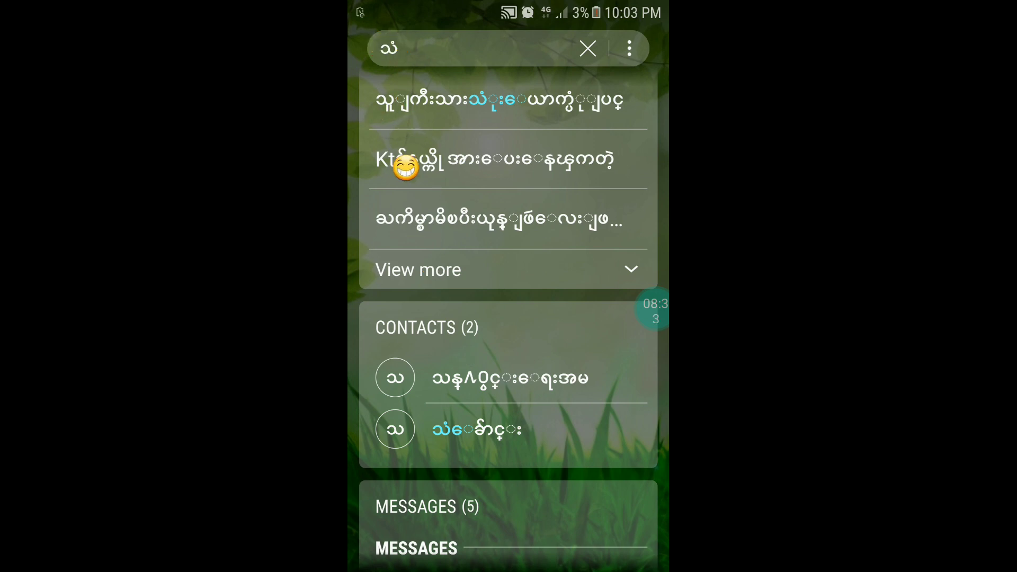
- Pull down and hide the notification shade, then switch the keyboard to English
{"action": "left_click_drag", "start_coordinate": [382, 8], "coordinate": [393, 159]}
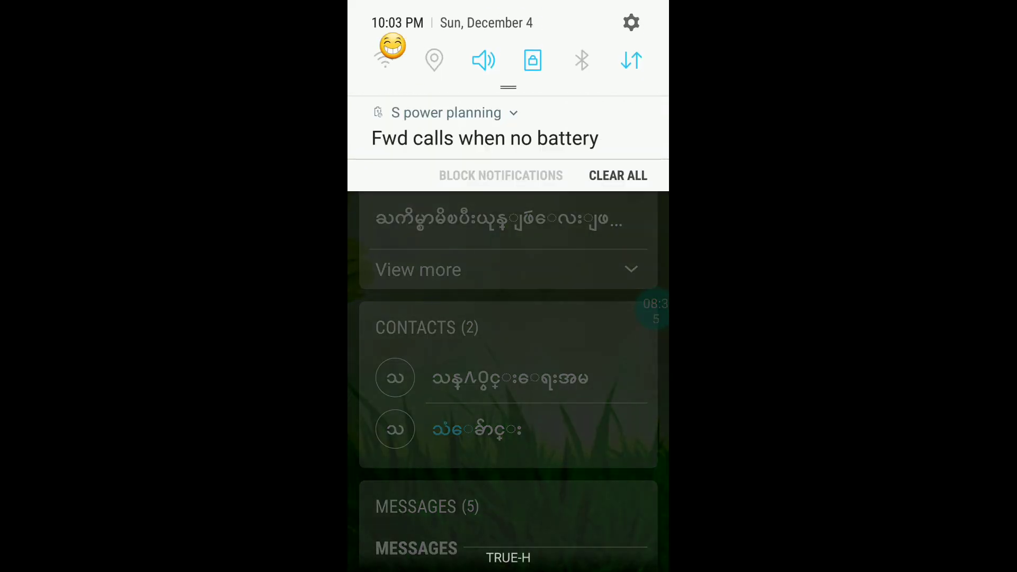
{"action": "left_click_drag", "start_coordinate": [509, 183], "coordinate": [508, 16]}
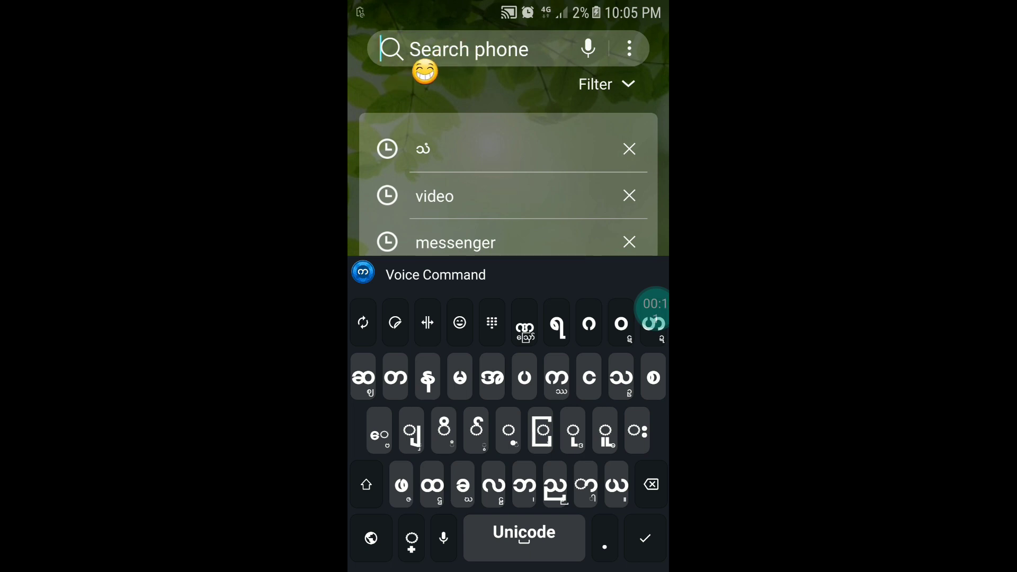
{"action": "left_click", "coordinate": [371, 538]}
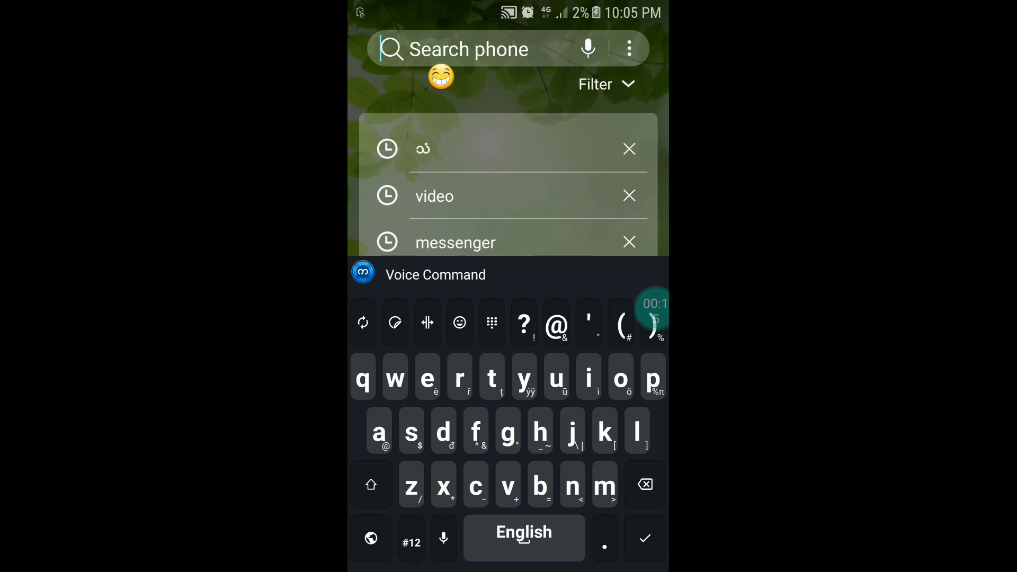
{"action": "type", "text": "pho"}
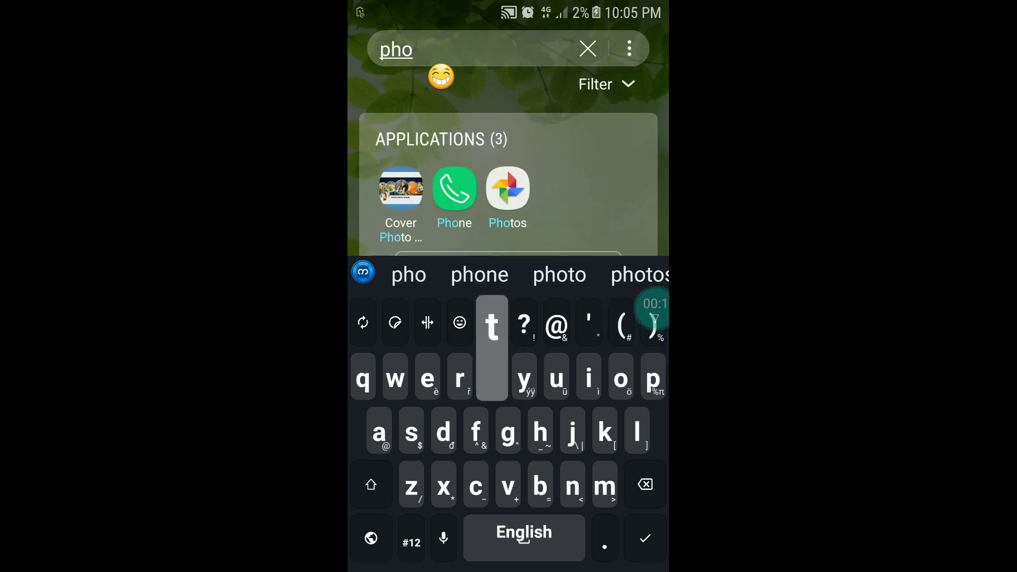
{"action": "type", "text": "to"}
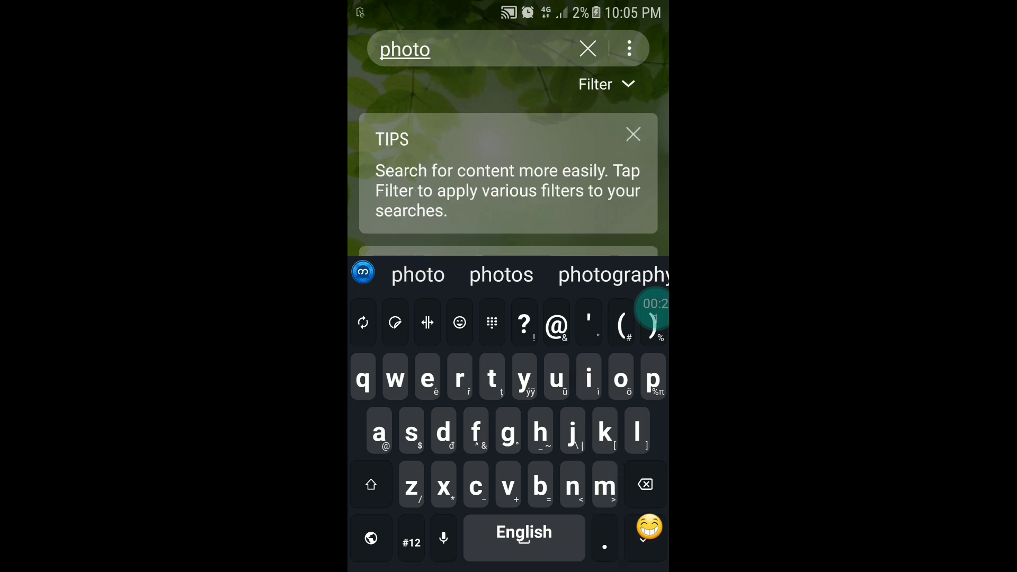
{"action": "left_click", "coordinate": [645, 538]}
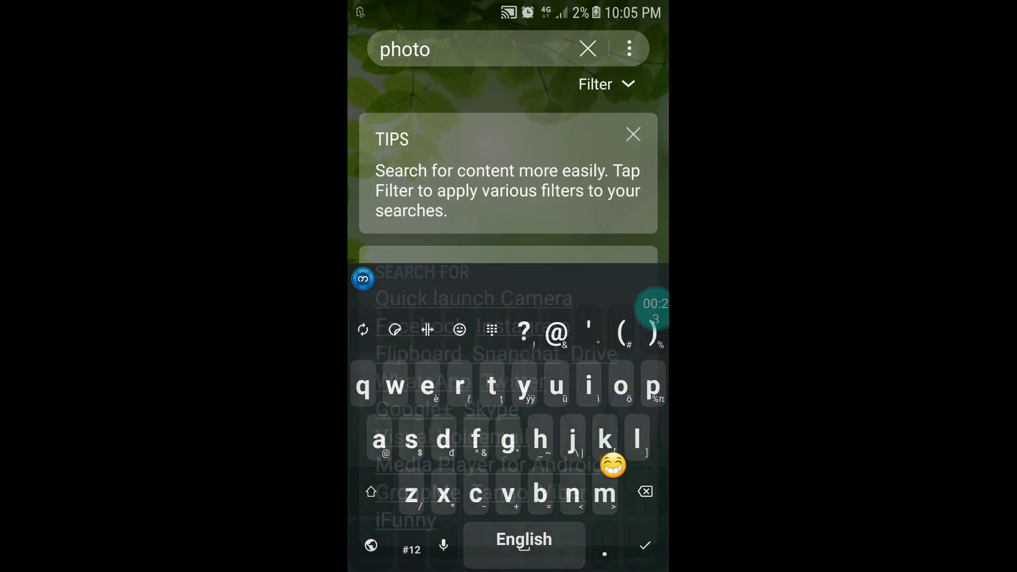
{"action": "scroll", "coordinate": [509, 358], "scroll_direction": "down", "scroll_amount": 5}
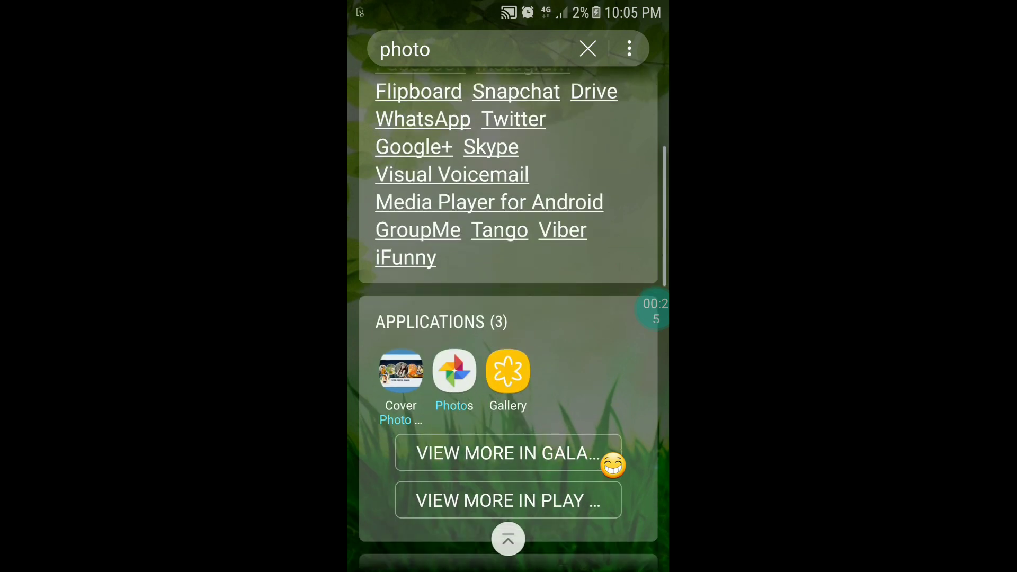
{"action": "scroll", "coordinate": [508, 358], "scroll_direction": "down", "scroll_amount": 3}
{"action": "scroll", "coordinate": [509, 358], "scroll_direction": "down", "scroll_amount": 4}
{"action": "scroll", "coordinate": [508, 358], "scroll_direction": "up", "scroll_amount": 3}
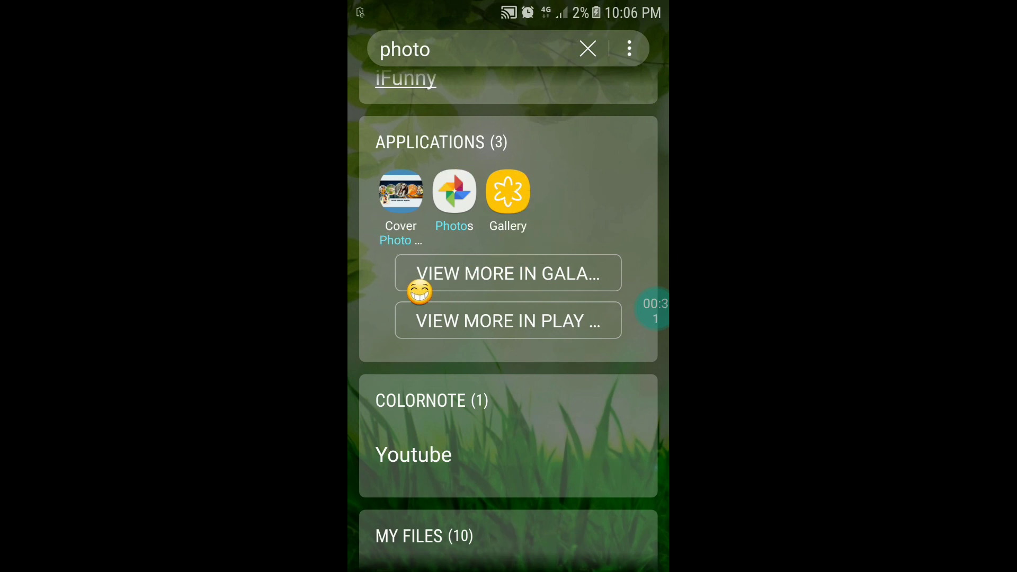
{"action": "scroll", "coordinate": [456, 382], "scroll_direction": "down", "scroll_amount": 7}
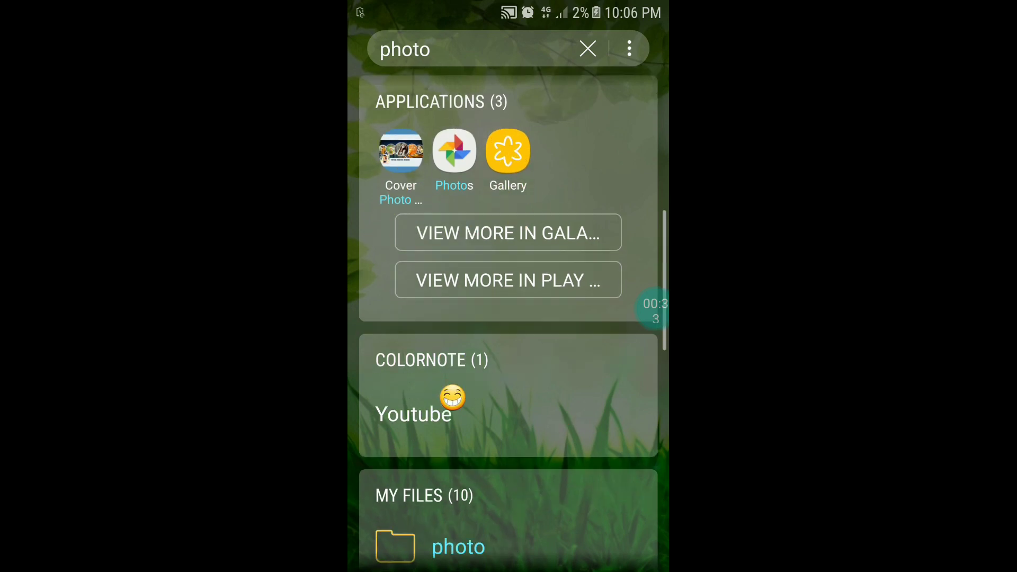
{"action": "scroll", "coordinate": [452, 398], "scroll_direction": "down", "scroll_amount": 8}
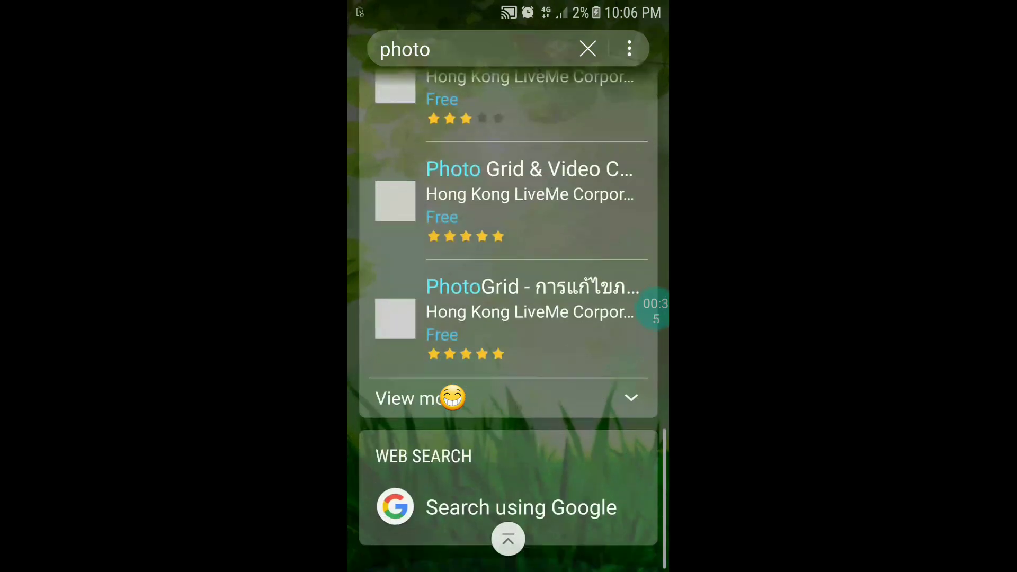
{"action": "scroll", "coordinate": [452, 397], "scroll_direction": "up", "scroll_amount": 8}
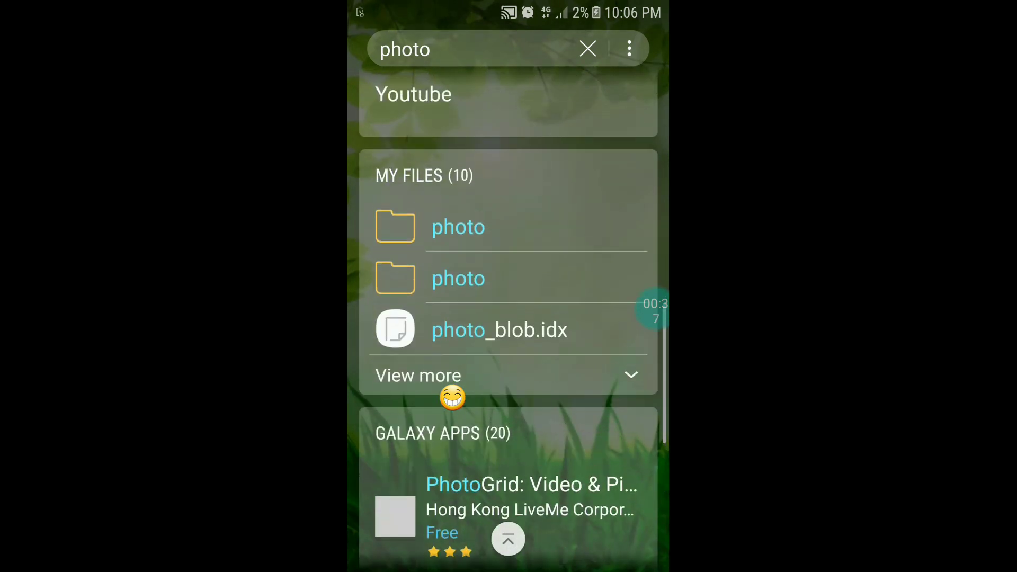
{"action": "scroll", "coordinate": [453, 398], "scroll_direction": "up", "scroll_amount": 4}
{"action": "scroll", "coordinate": [452, 398], "scroll_direction": "up", "scroll_amount": 3}
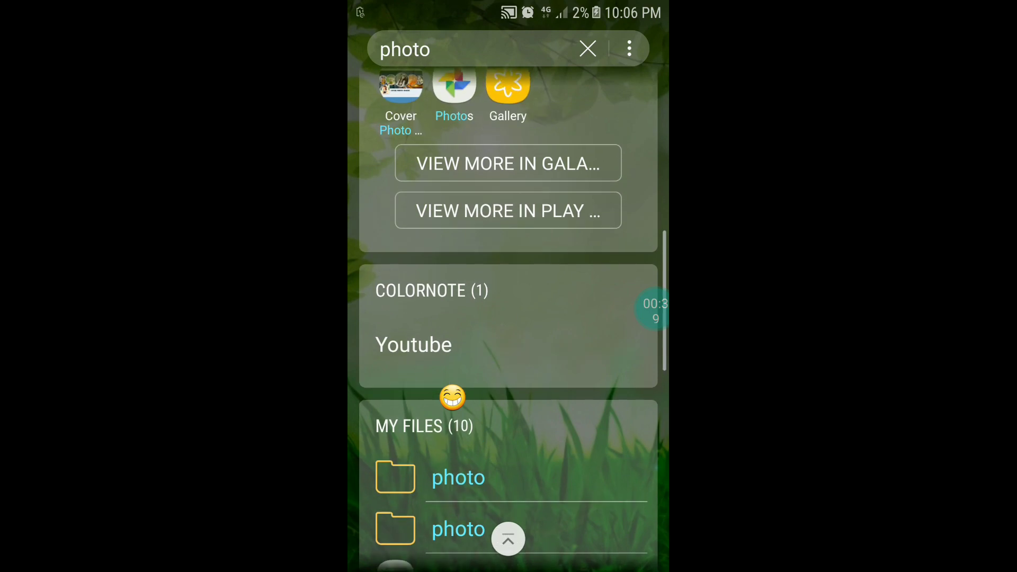
{"action": "scroll", "coordinate": [453, 397], "scroll_direction": "down", "scroll_amount": 2}
{"action": "scroll", "coordinate": [452, 398], "scroll_direction": "down", "scroll_amount": 2}
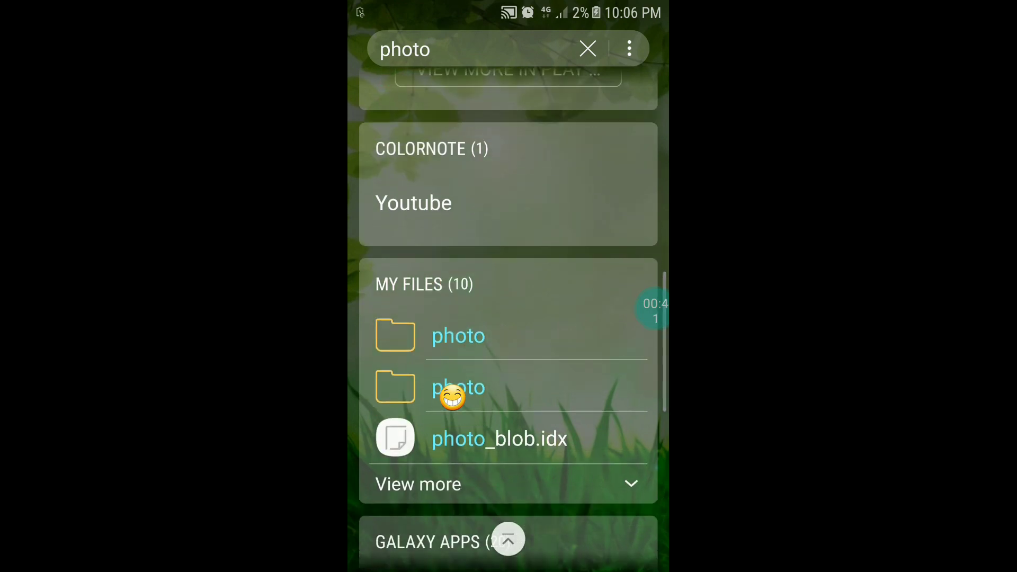
{"action": "scroll", "coordinate": [452, 397], "scroll_direction": "up", "scroll_amount": 3}
{"action": "scroll", "coordinate": [453, 397], "scroll_direction": "up", "scroll_amount": 2}
{"action": "scroll", "coordinate": [452, 398], "scroll_direction": "up", "scroll_amount": 3}
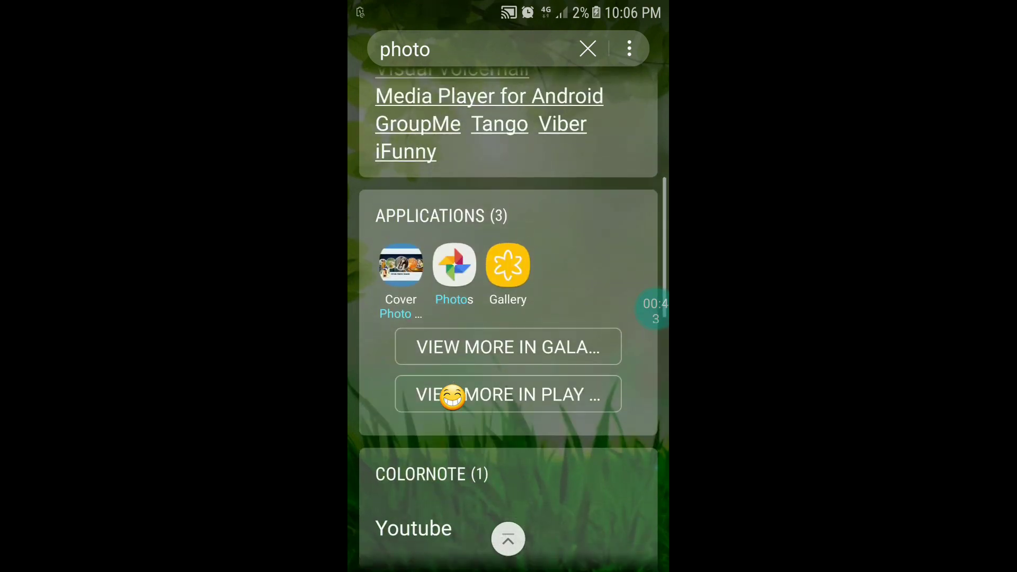
{"action": "scroll", "coordinate": [452, 397], "scroll_direction": "up", "scroll_amount": 3}
{"action": "scroll", "coordinate": [452, 398], "scroll_direction": "up", "scroll_amount": 3}
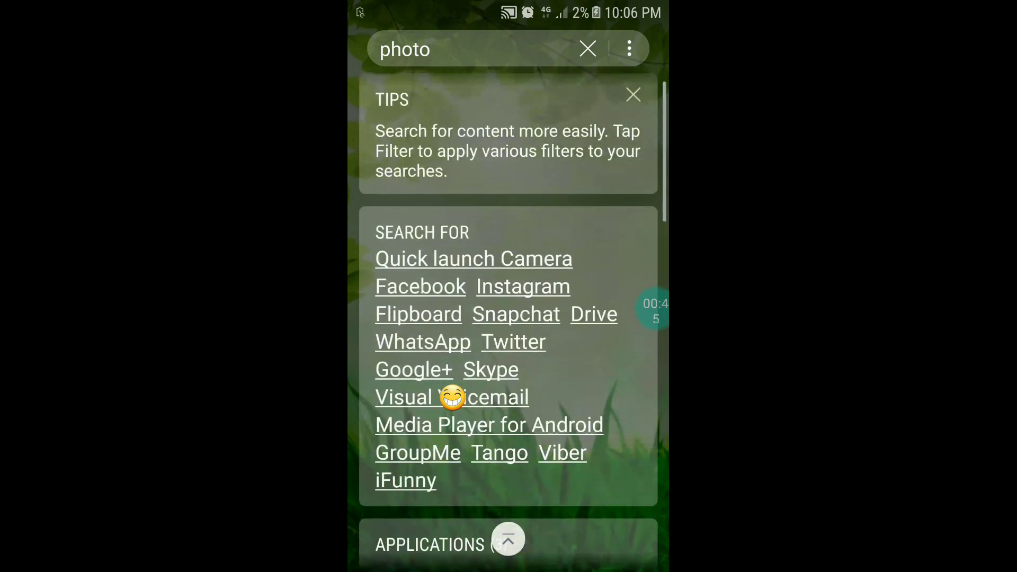
{"action": "scroll", "coordinate": [453, 398], "scroll_direction": "up", "scroll_amount": 1}
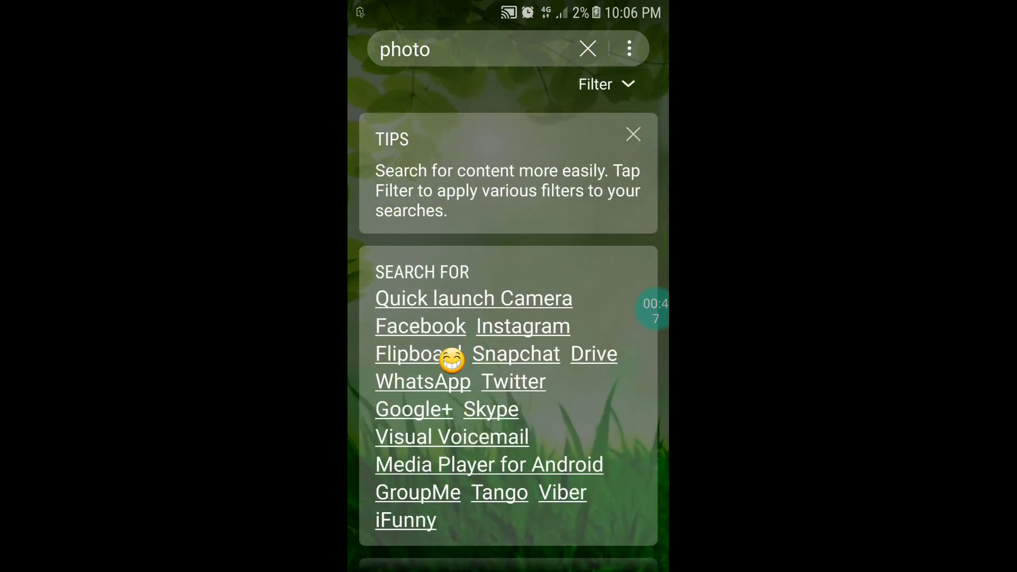
{"action": "scroll", "coordinate": [455, 374], "scroll_direction": "down", "scroll_amount": 3}
{"action": "scroll", "coordinate": [455, 381], "scroll_direction": "down", "scroll_amount": 2}
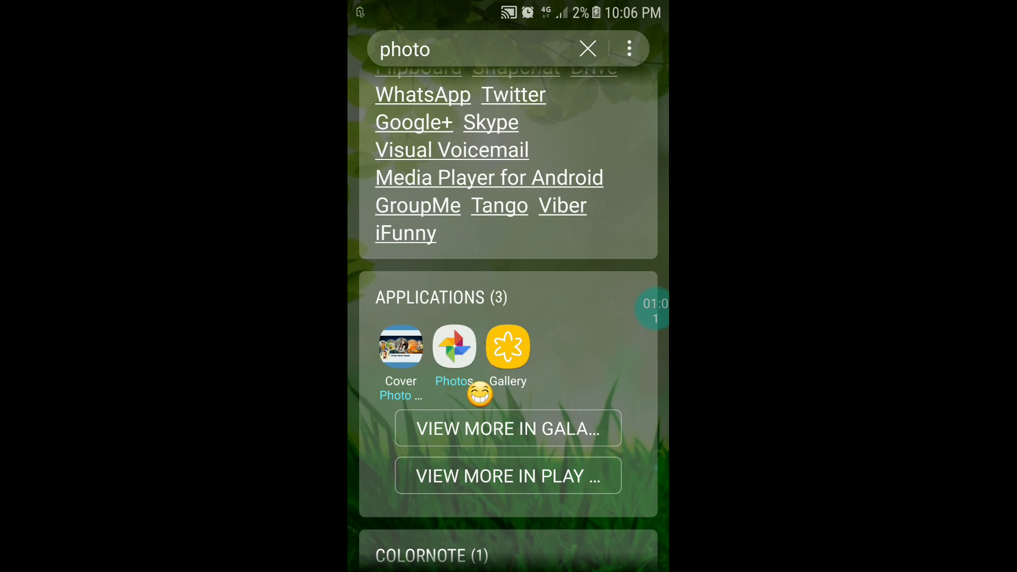
- Open Google Photos from the results, allow media access, skip the update, then return to results
{"action": "left_click", "coordinate": [455, 347]}
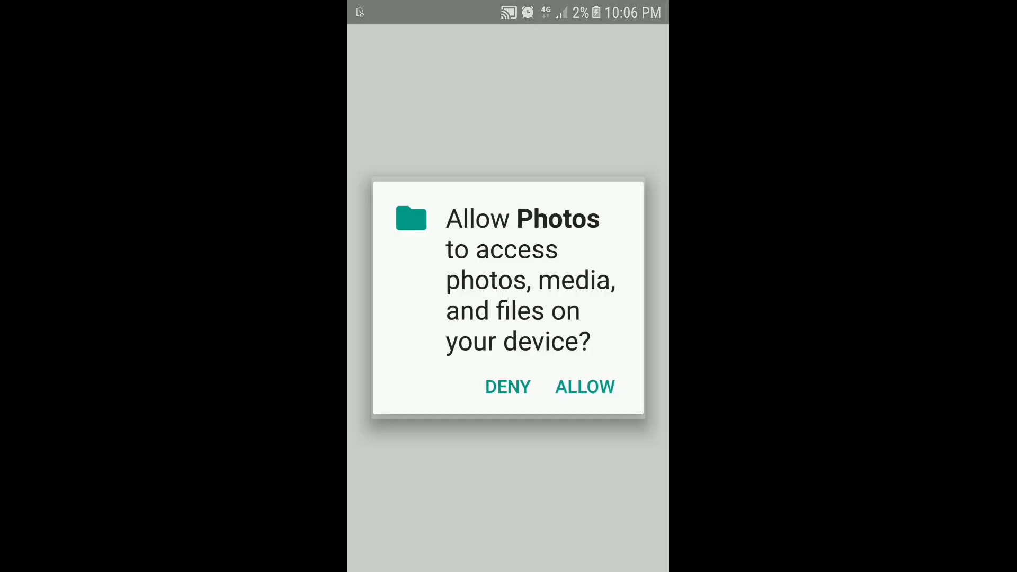
{"action": "left_click", "coordinate": [492, 390]}
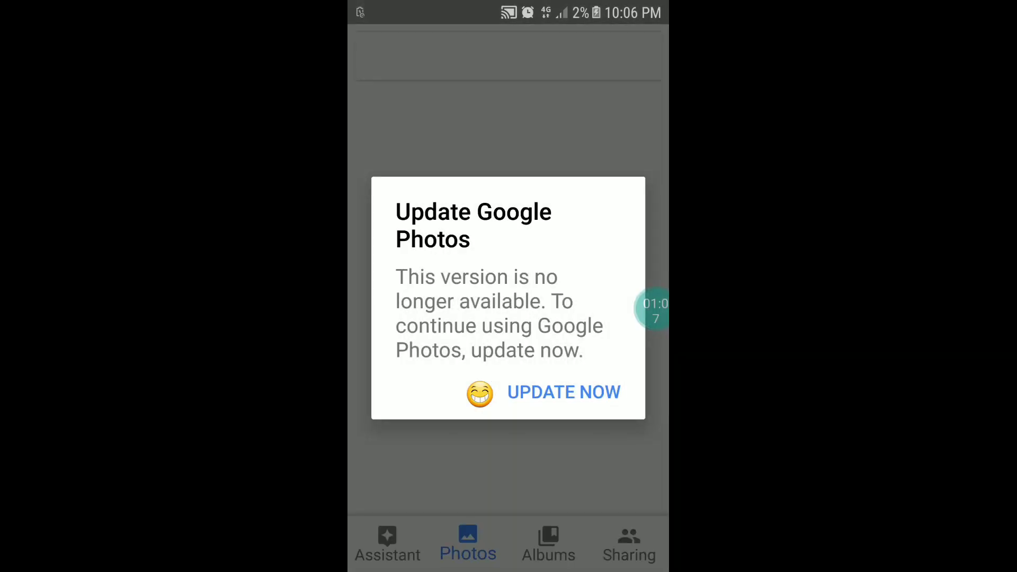
{"action": "left_click", "coordinate": [479, 393]}
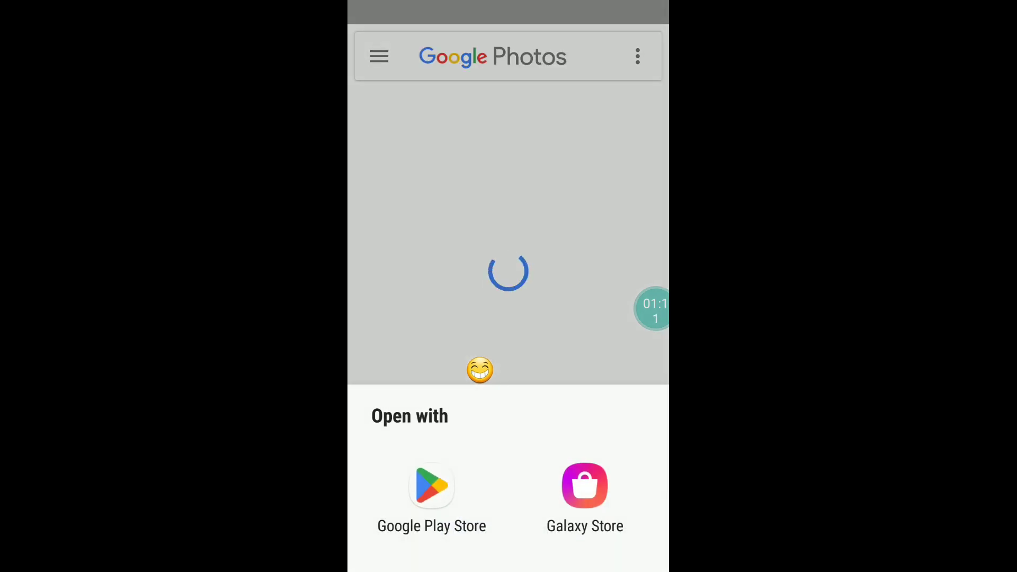
{"action": "left_click", "coordinate": [479, 318]}
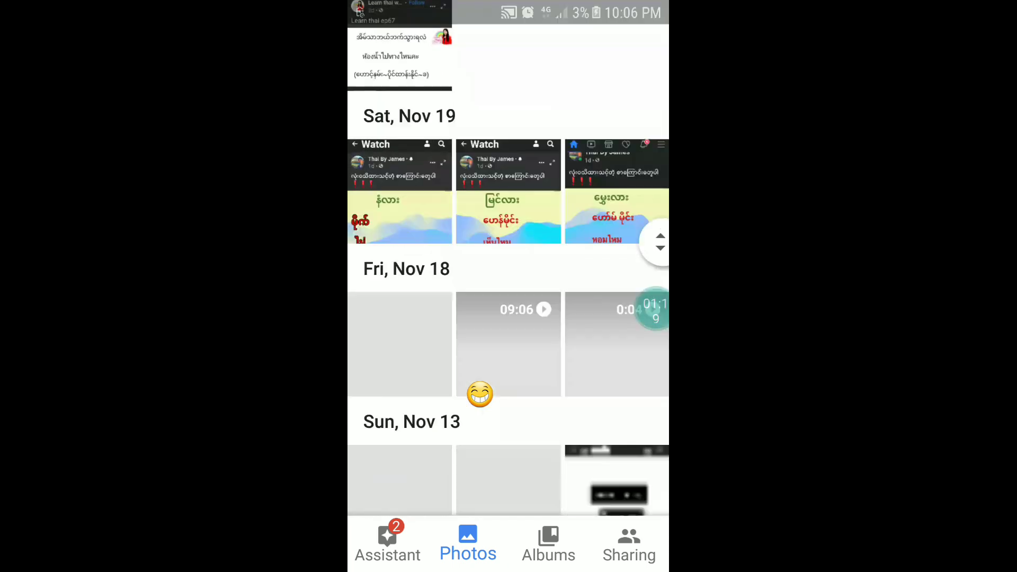
{"action": "scroll", "coordinate": [479, 393], "scroll_direction": "down", "scroll_amount": 3}
{"action": "scroll", "coordinate": [479, 393], "scroll_direction": "down", "scroll_amount": 2}
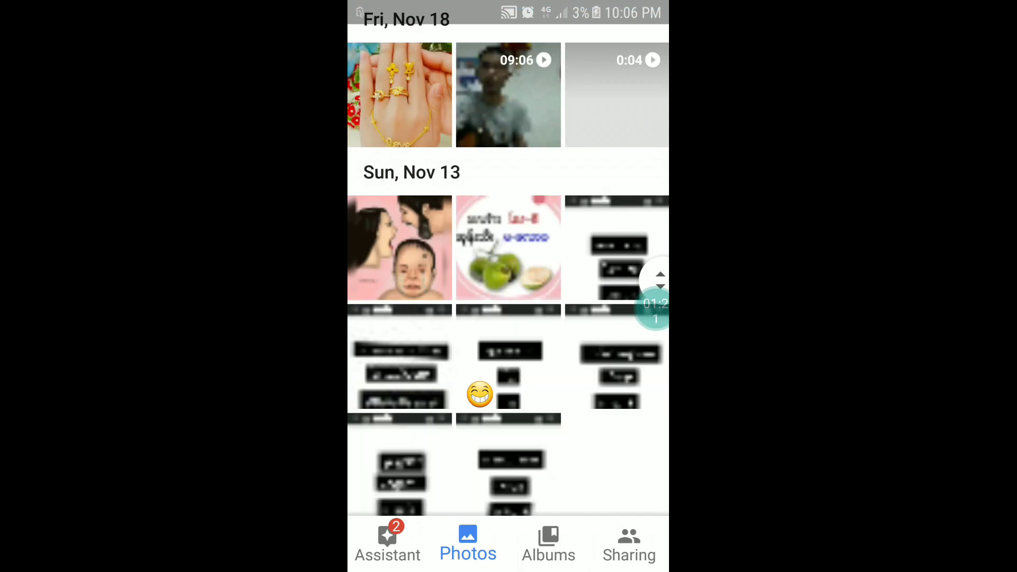
{"action": "key", "text": "Escape"}
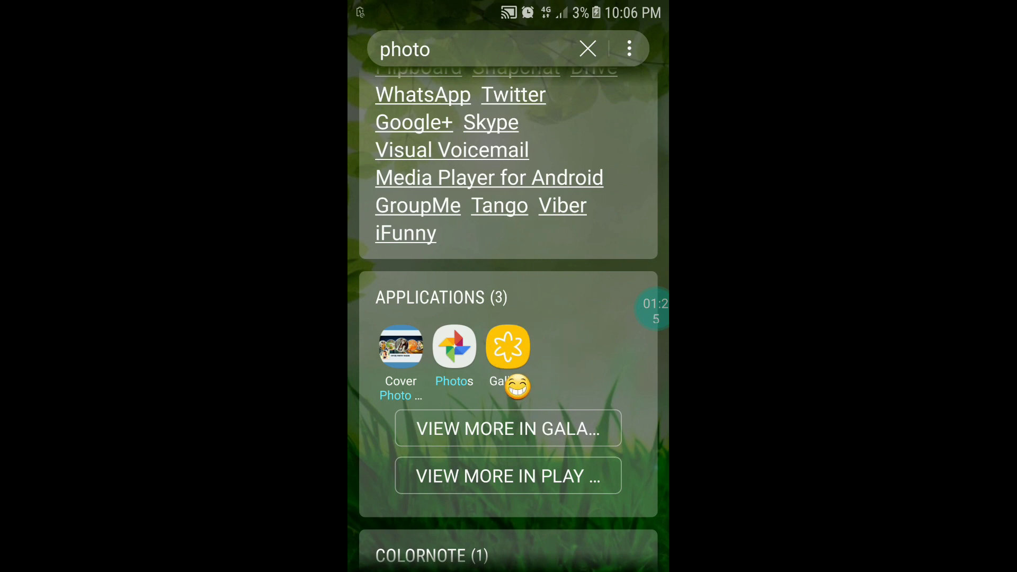
- Open Samsung Gallery from the Applications results to view its dated Pictures timeline
{"action": "left_click", "coordinate": [507, 347]}
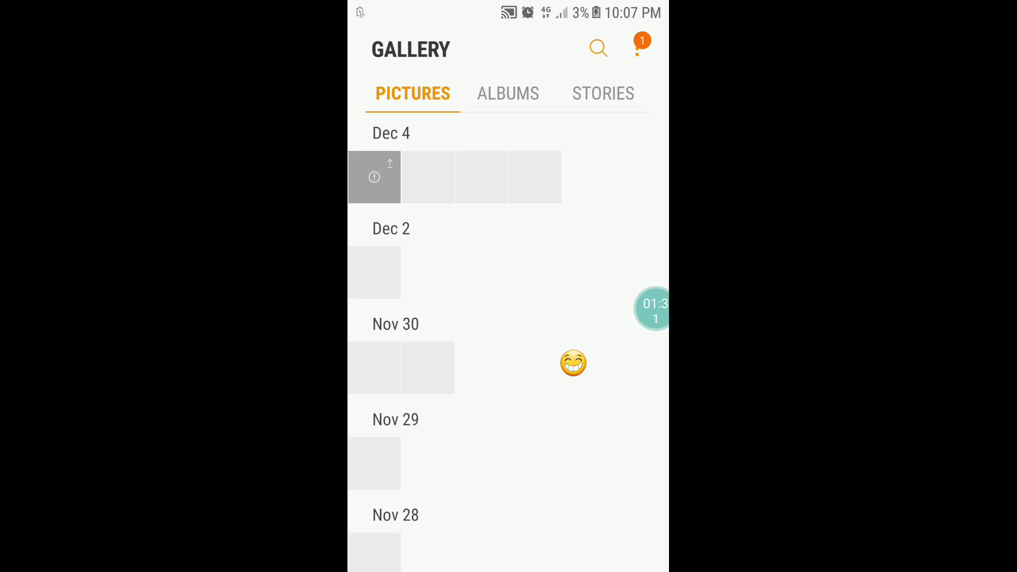
{"action": "scroll", "coordinate": [574, 363], "scroll_direction": "down", "scroll_amount": 3}
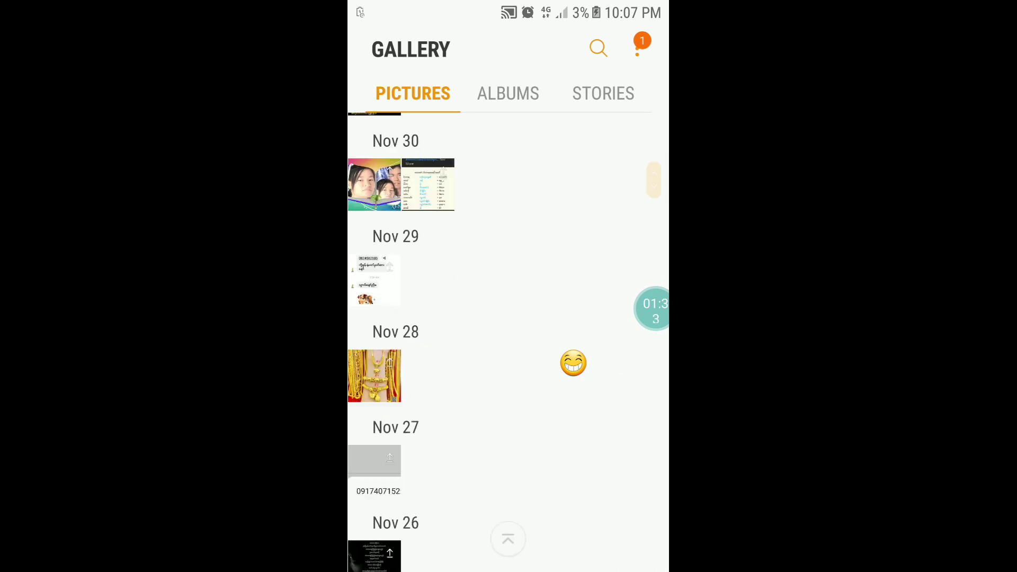
{"action": "scroll", "coordinate": [574, 364], "scroll_direction": "up", "scroll_amount": 3}
{"action": "scroll", "coordinate": [574, 363], "scroll_direction": "down", "scroll_amount": 4}
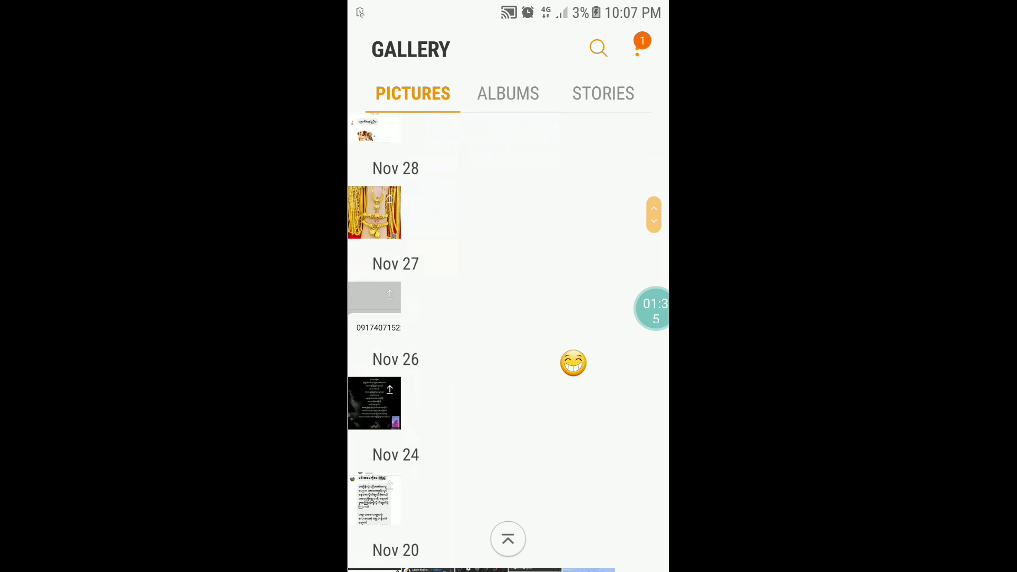
{"action": "scroll", "coordinate": [574, 364], "scroll_direction": "down", "scroll_amount": 3}
{"action": "scroll", "coordinate": [574, 364], "scroll_direction": "down", "scroll_amount": 3}
{"action": "scroll", "coordinate": [574, 364], "scroll_direction": "down", "scroll_amount": 3}
{"action": "scroll", "coordinate": [574, 363], "scroll_direction": "down", "scroll_amount": 4}
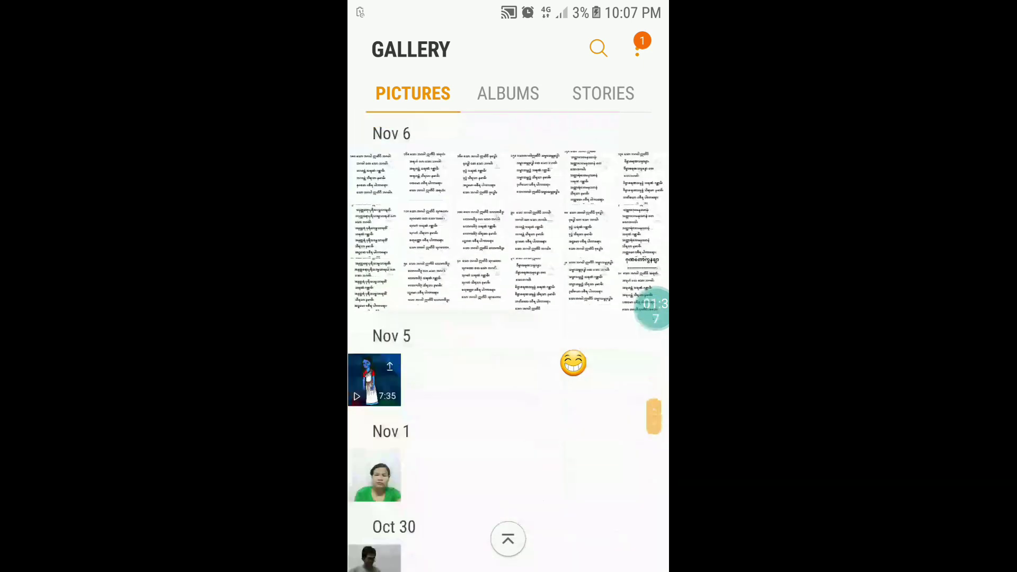
{"action": "scroll", "coordinate": [574, 363], "scroll_direction": "down", "scroll_amount": 3}
{"action": "scroll", "coordinate": [574, 363], "scroll_direction": "down", "scroll_amount": 2}
{"action": "scroll", "coordinate": [574, 363], "scroll_direction": "down", "scroll_amount": 2}
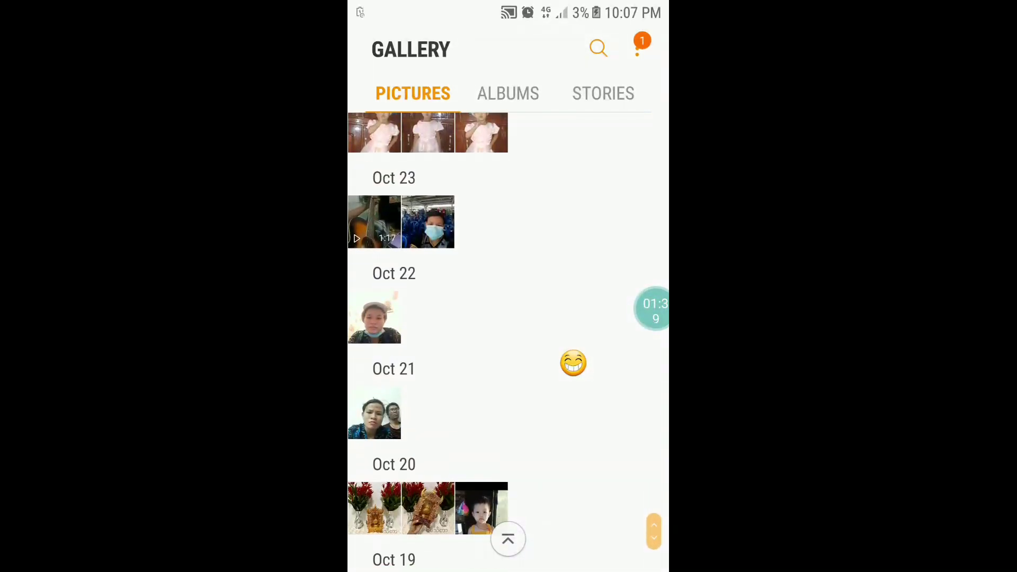
- Leave Gallery, clear and close the 'photo' search, then swipe the app drawer to page 2 and back
{"action": "key", "text": "Escape"}
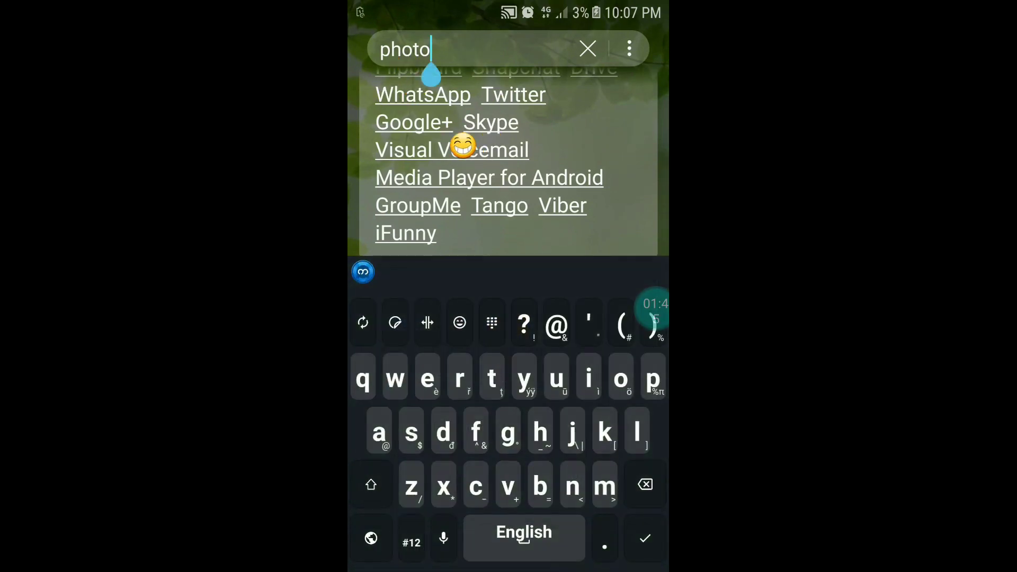
{"action": "key", "text": "BackSpace"}
{"action": "key", "text": "BackSpace"}
{"action": "key", "text": "BackSpace"}
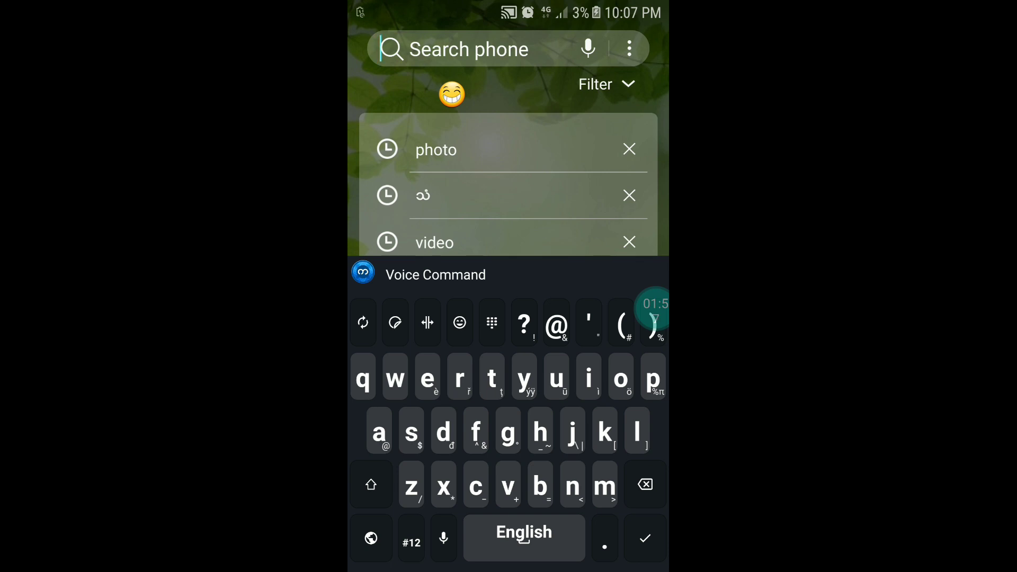
{"action": "key", "text": "Escape"}
{"action": "key", "text": "Escape"}
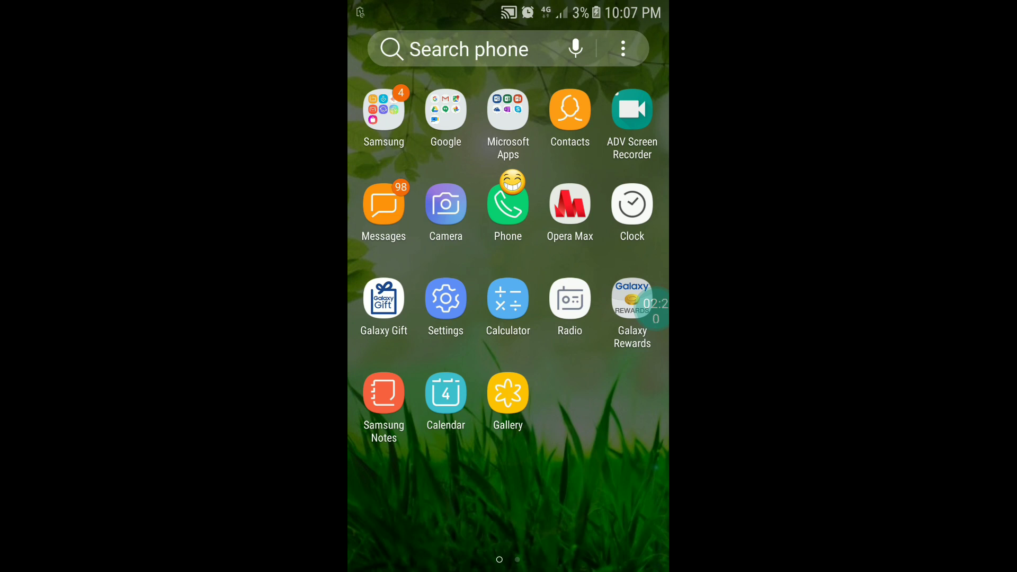
{"action": "left_click_drag", "start_coordinate": [621, 476], "coordinate": [397, 476]}
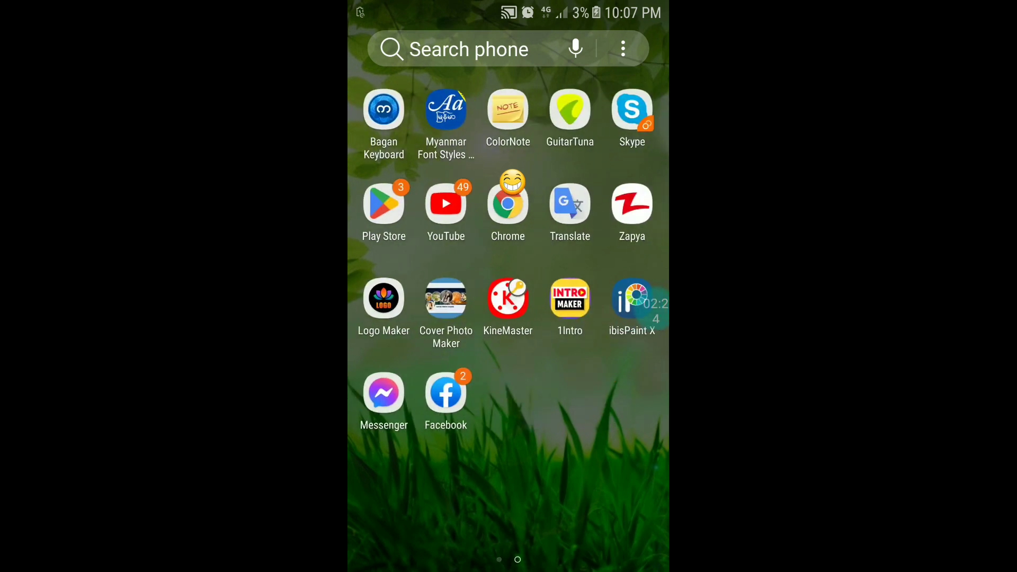
{"action": "left_click_drag", "start_coordinate": [398, 477], "coordinate": [620, 477]}
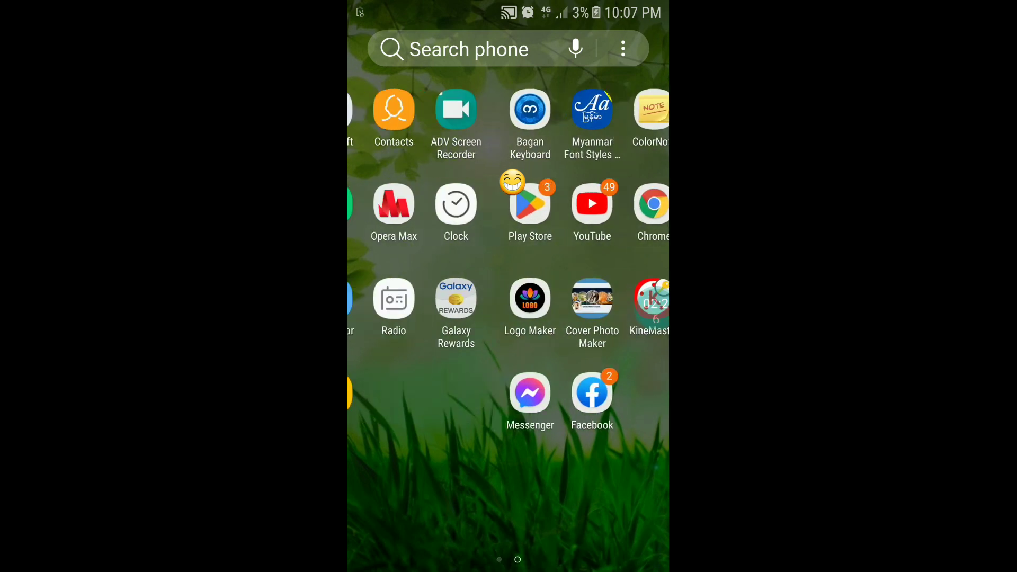